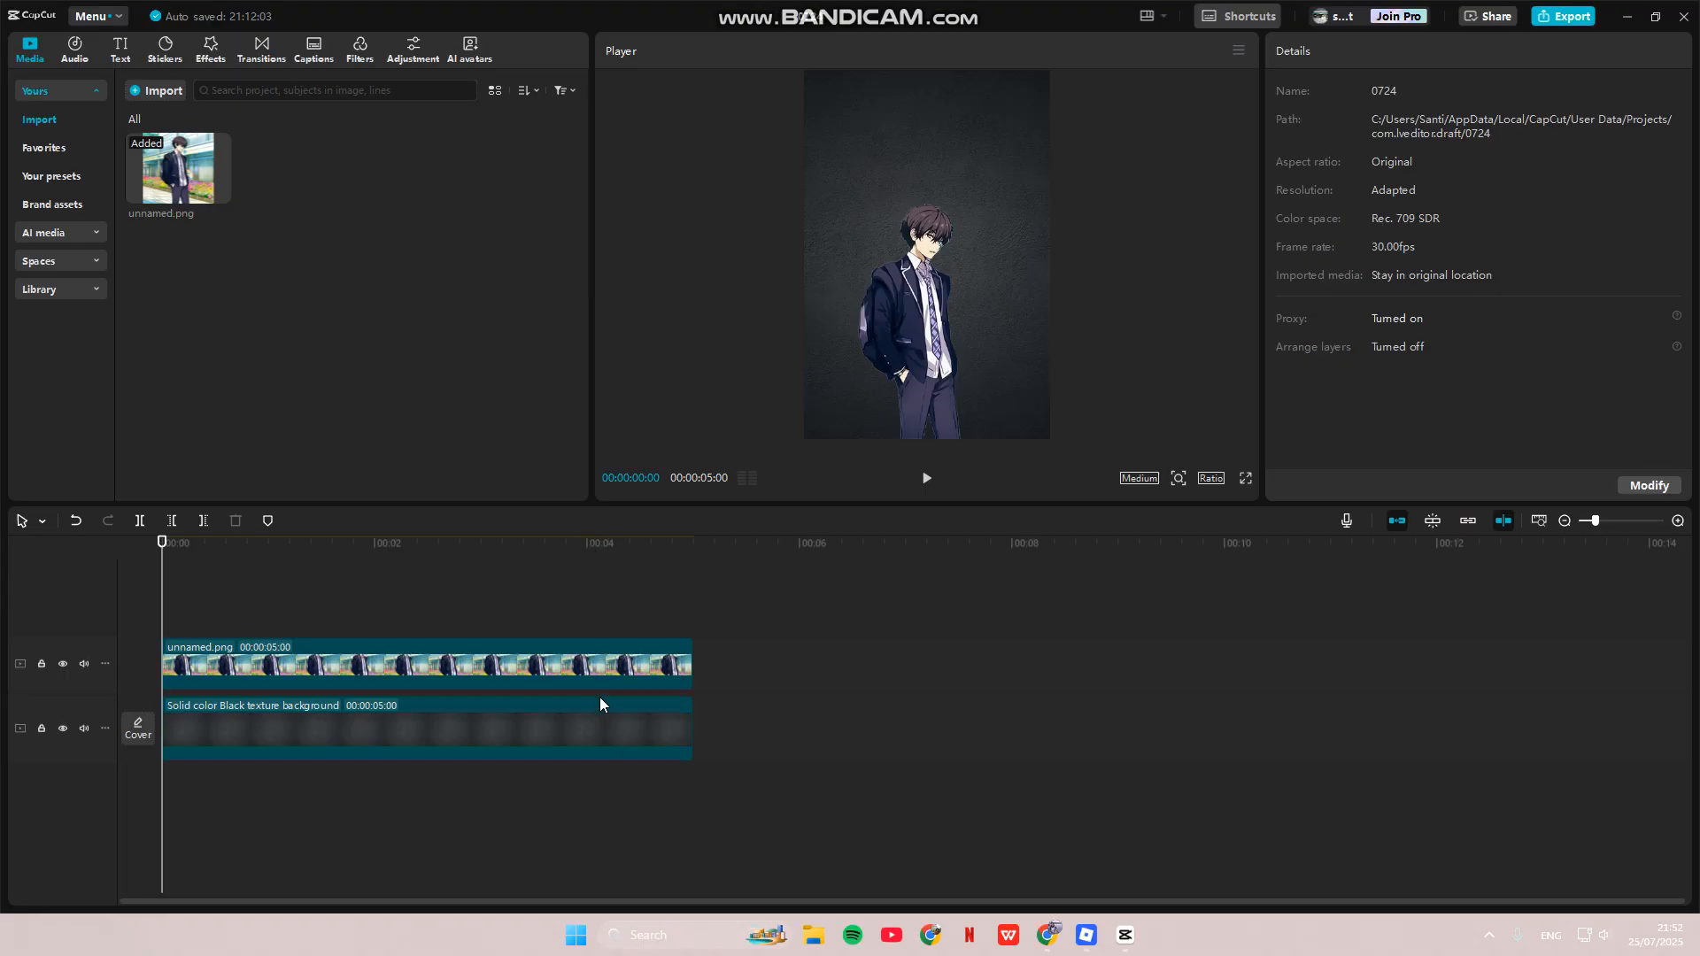
- Select the Solid color Black background clip, then the unnamed.png character clip above it
{"action": "left_click", "coordinate": [570, 742]}
{"action": "left_click", "coordinate": [403, 677]}
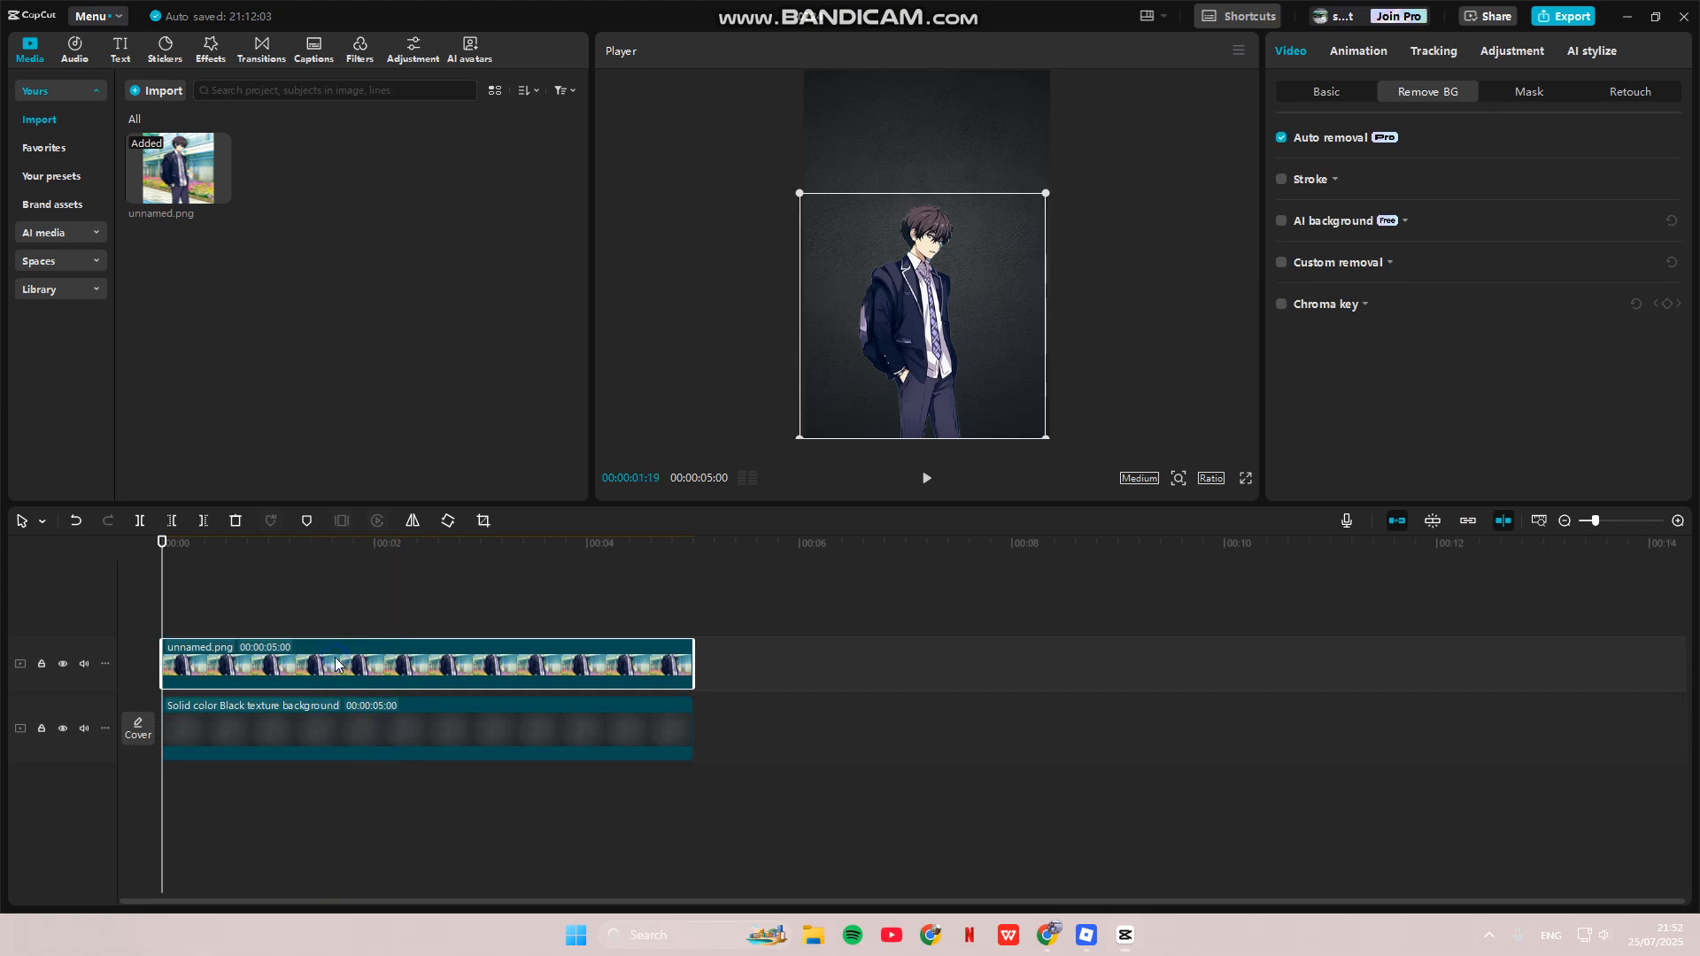
- Copy the unnamed.png clip and paste it onto a new track above the original
{"action": "right_click", "coordinate": [335, 706]}
{"action": "left_click", "coordinate": [403, 268]}
{"action": "right_click", "coordinate": [197, 601]}
{"action": "left_click", "coordinate": [219, 618]}
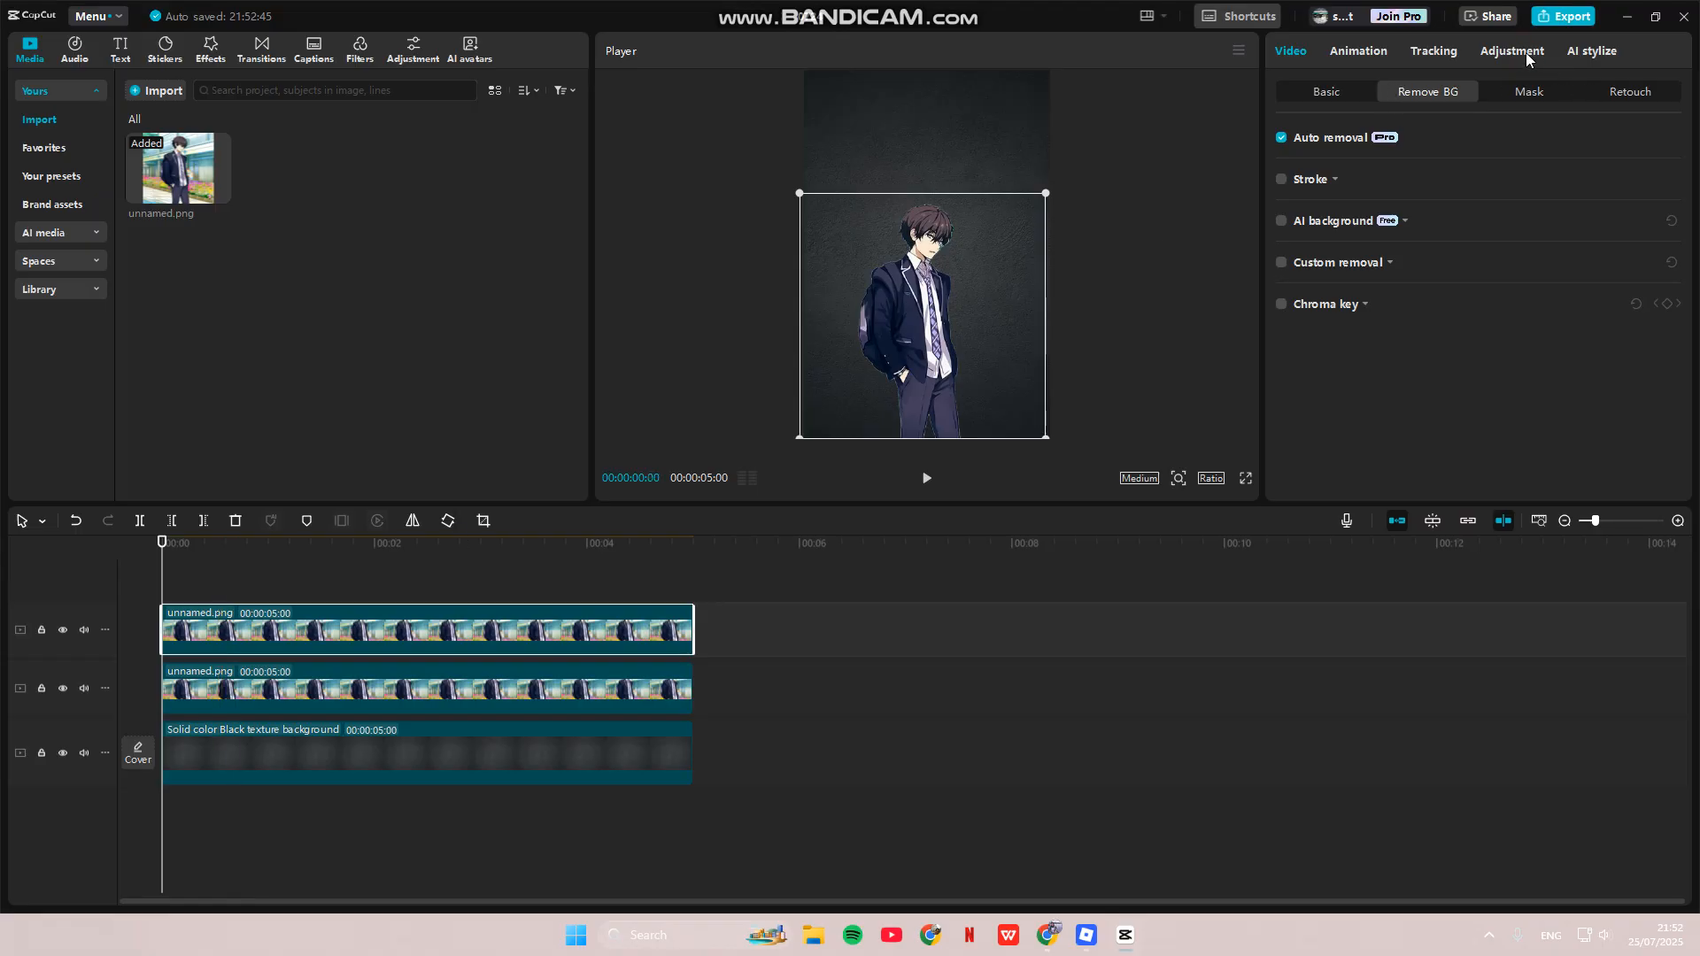
{"action": "left_click", "coordinate": [1526, 51]}
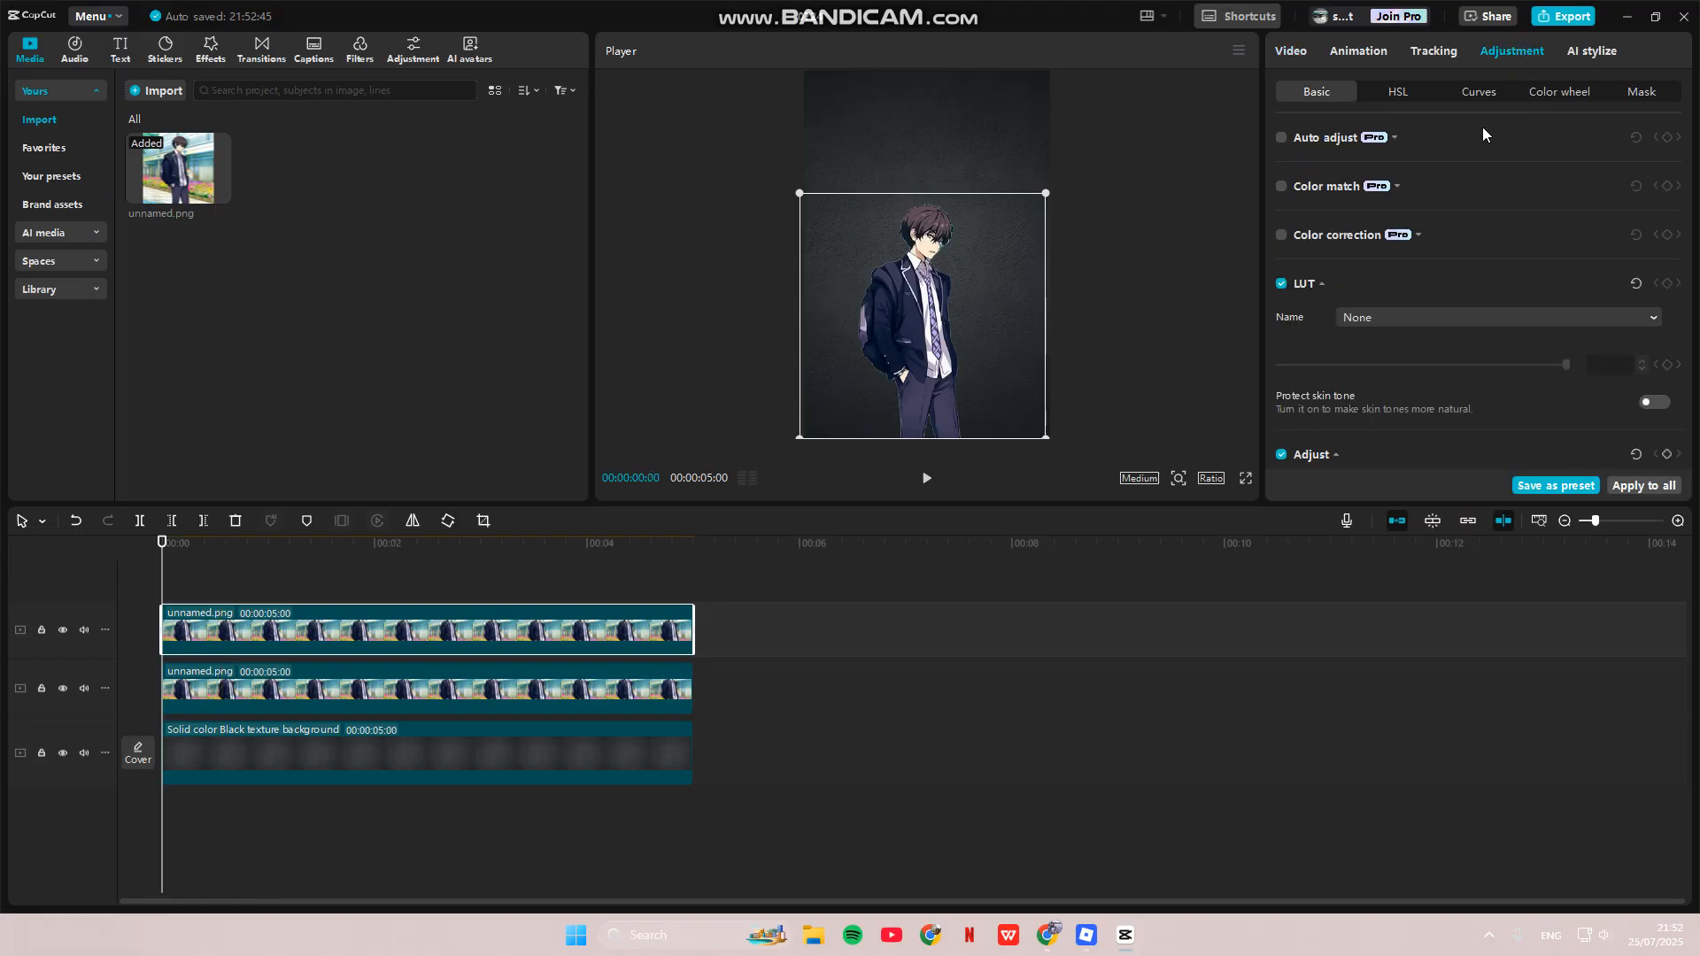
- Set the top copy's Saturation to -50, Exposure to 50 and Contrast to 50
{"action": "scroll", "coordinate": [1397, 302], "scroll_direction": "down", "scroll_amount": 5}
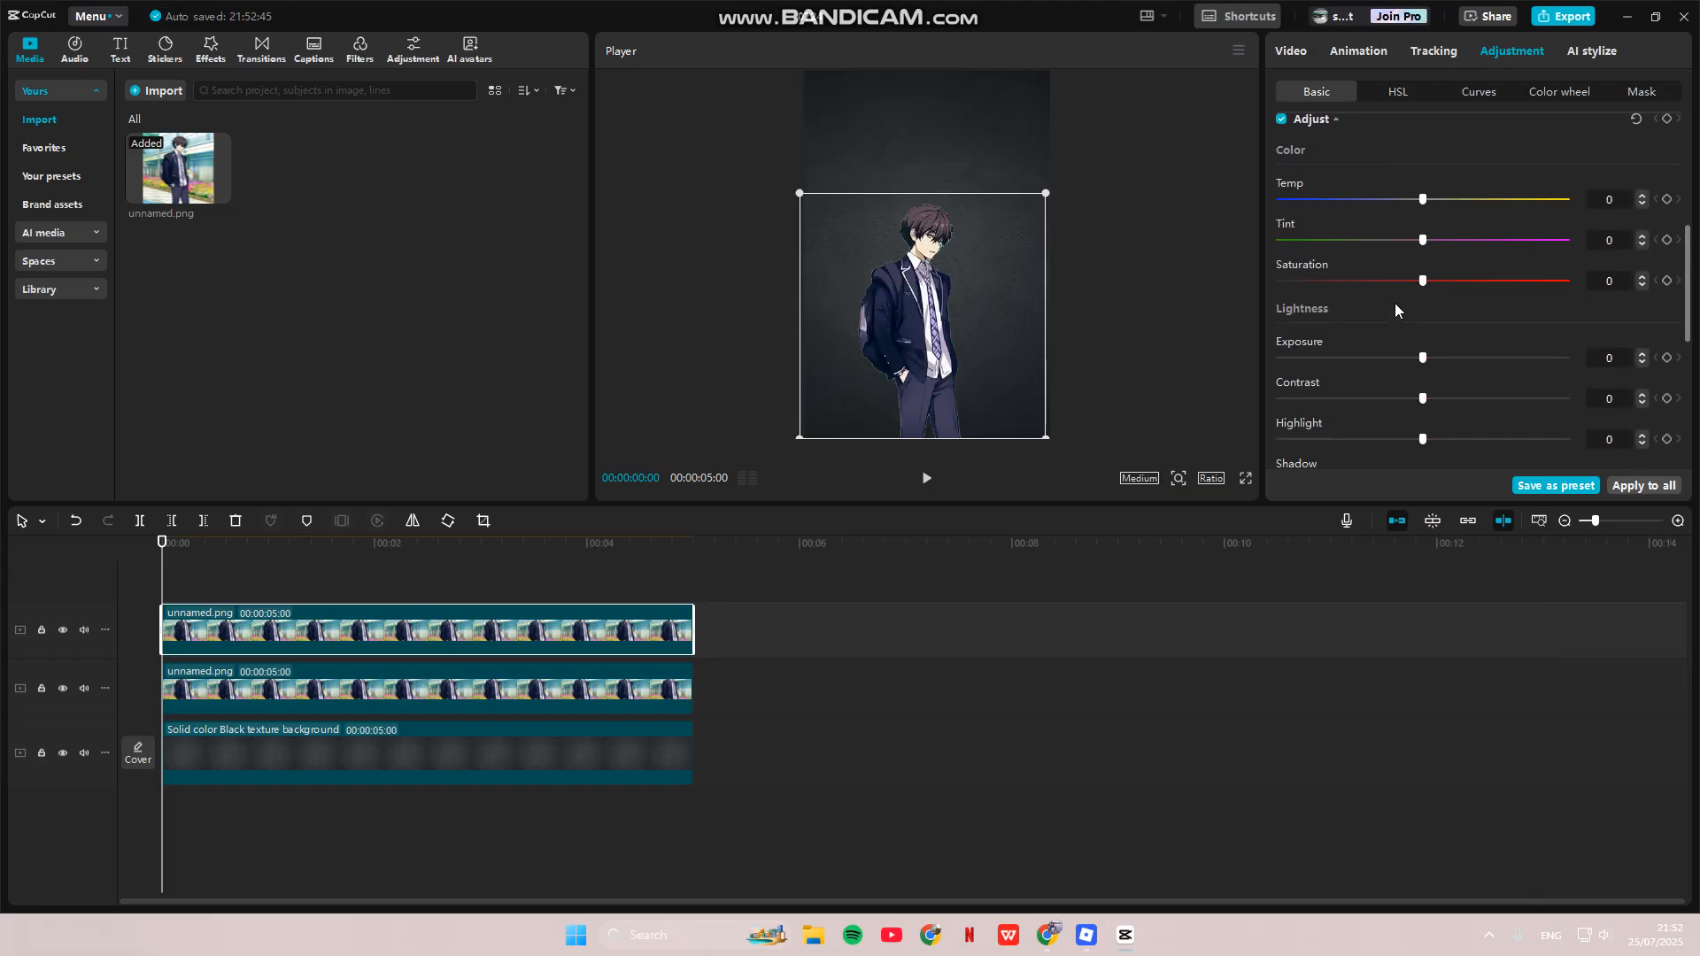
{"action": "left_click_drag", "start_coordinate": [1419, 281], "coordinate": [1270, 280]}
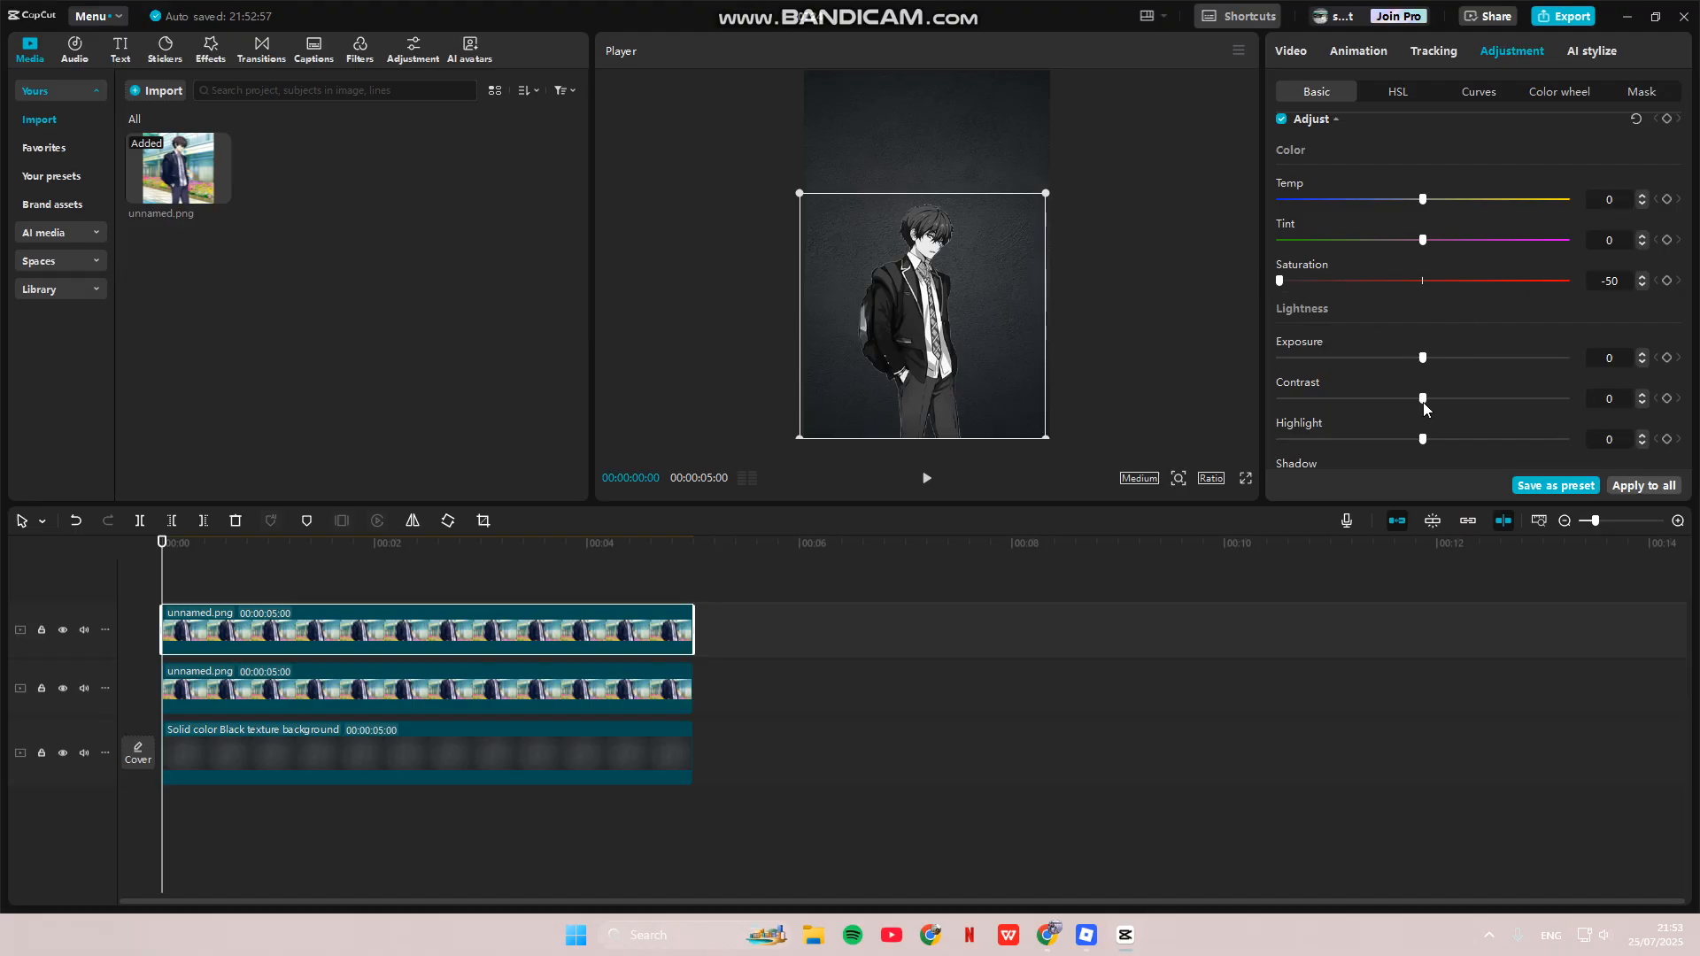
{"action": "left_click_drag", "start_coordinate": [1522, 356], "coordinate": [1576, 358]}
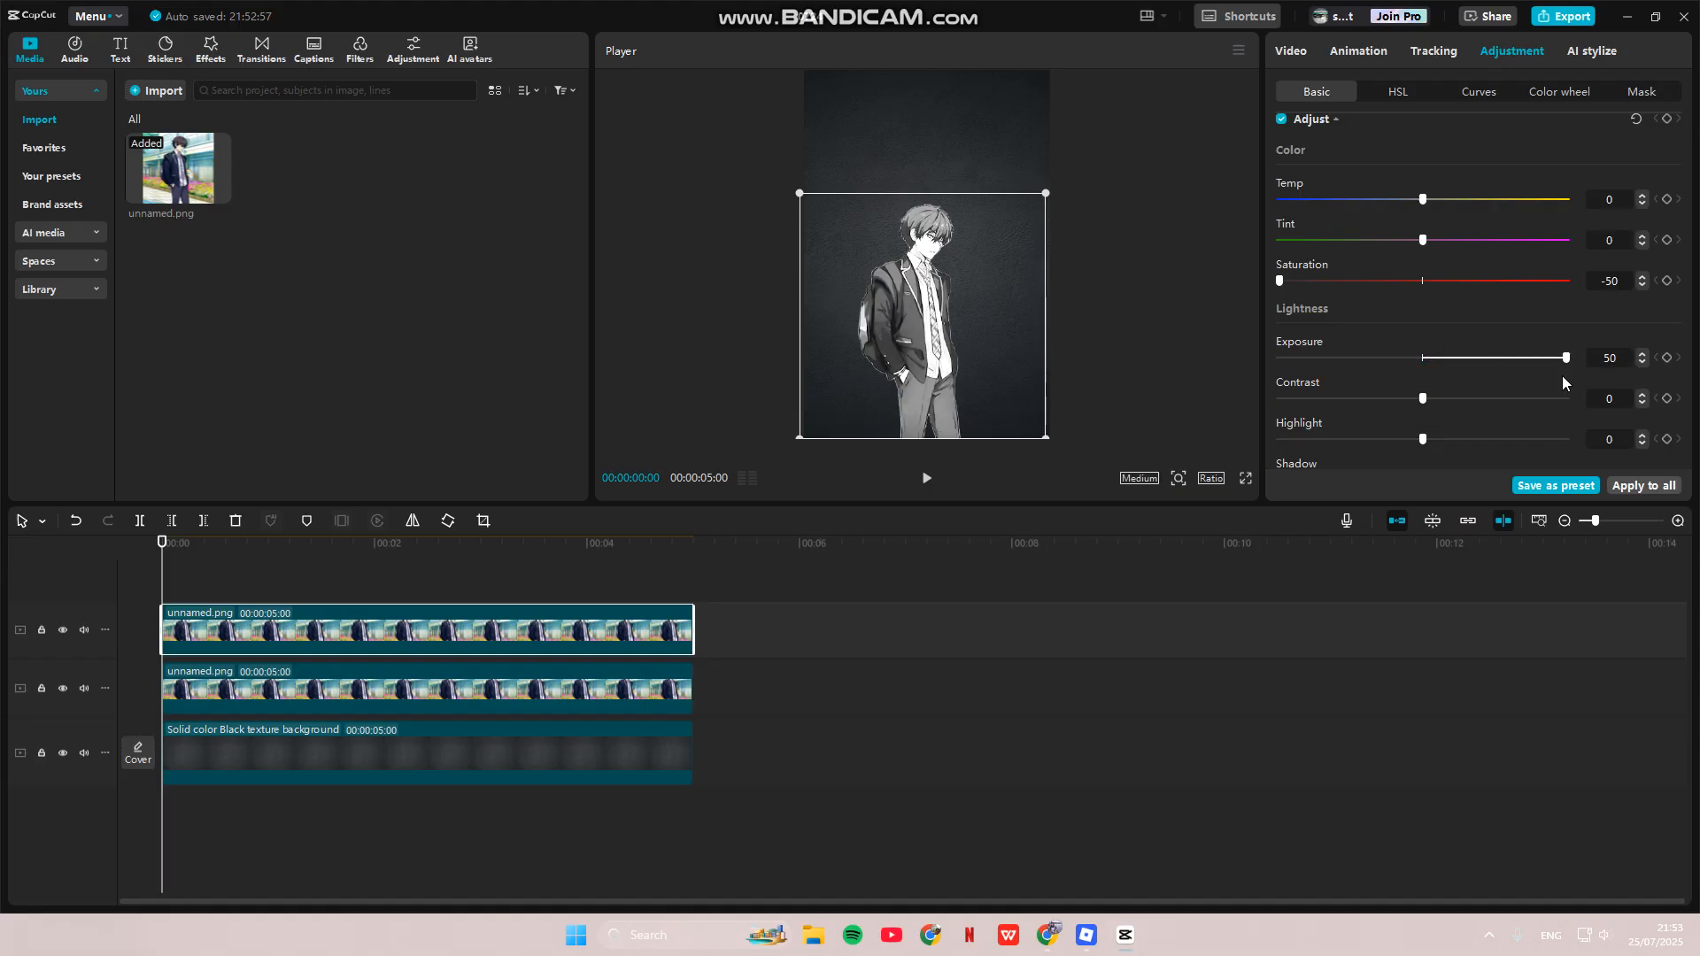
{"action": "left_click_drag", "start_coordinate": [1422, 399], "coordinate": [1653, 401]}
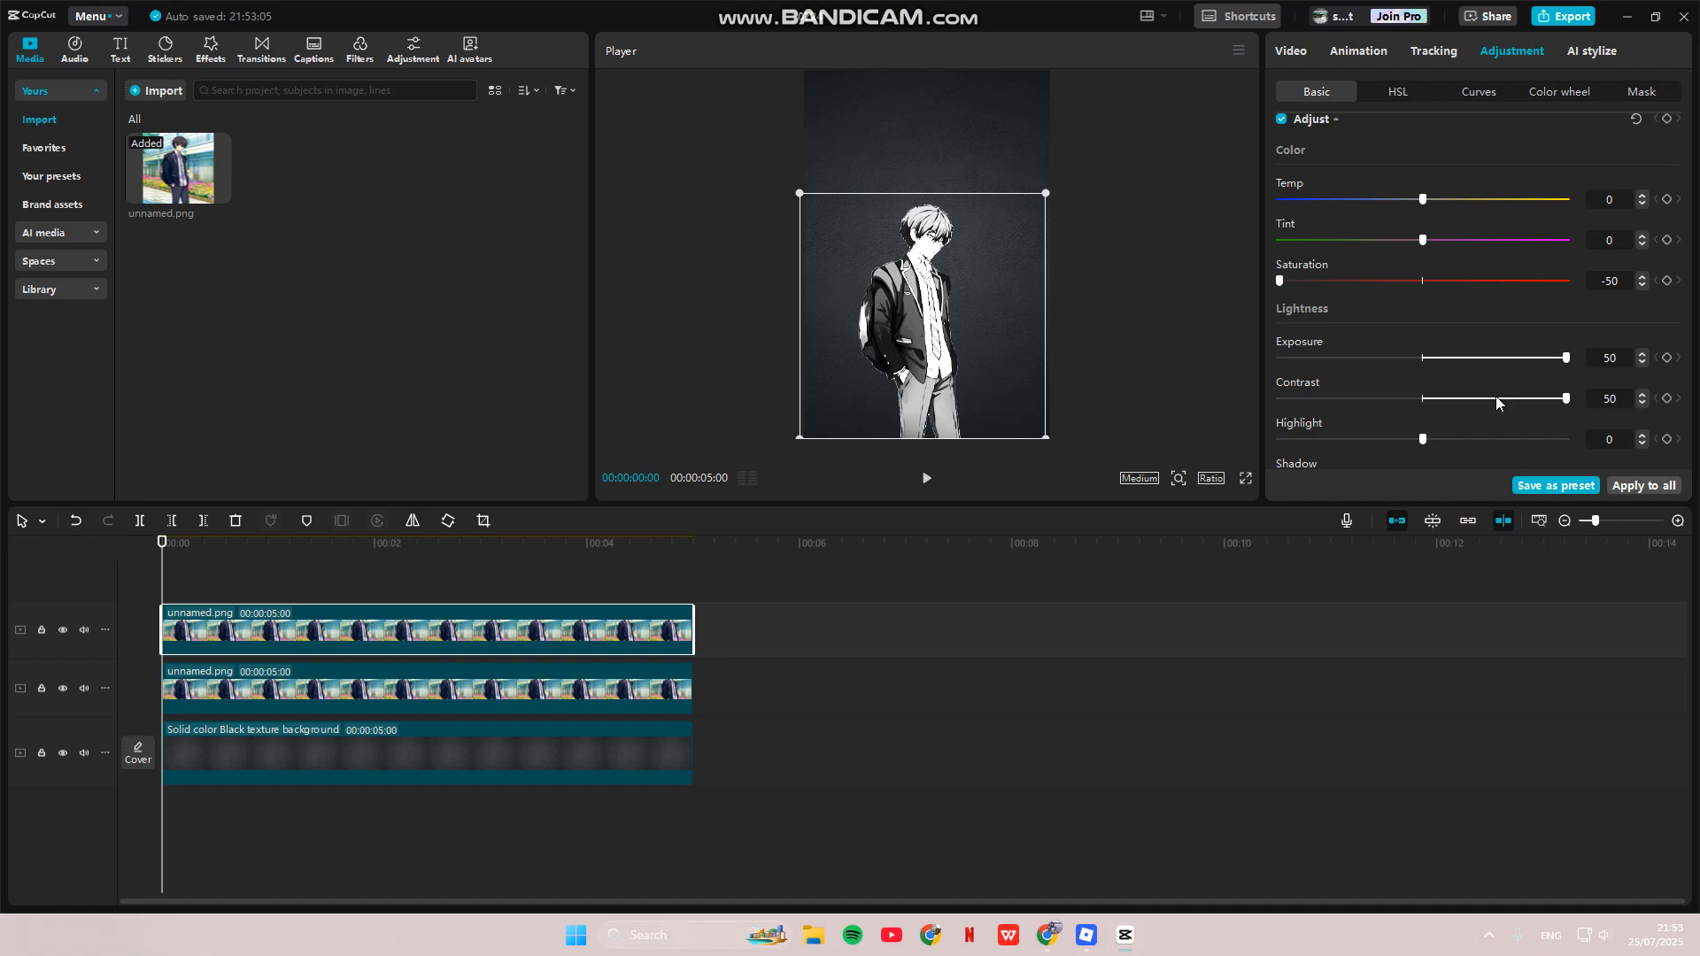
- Move the Luma curve's top point to the left edge and raise its bottom point
{"action": "left_click", "coordinate": [1489, 97]}
{"action": "left_click", "coordinate": [1675, 179]}
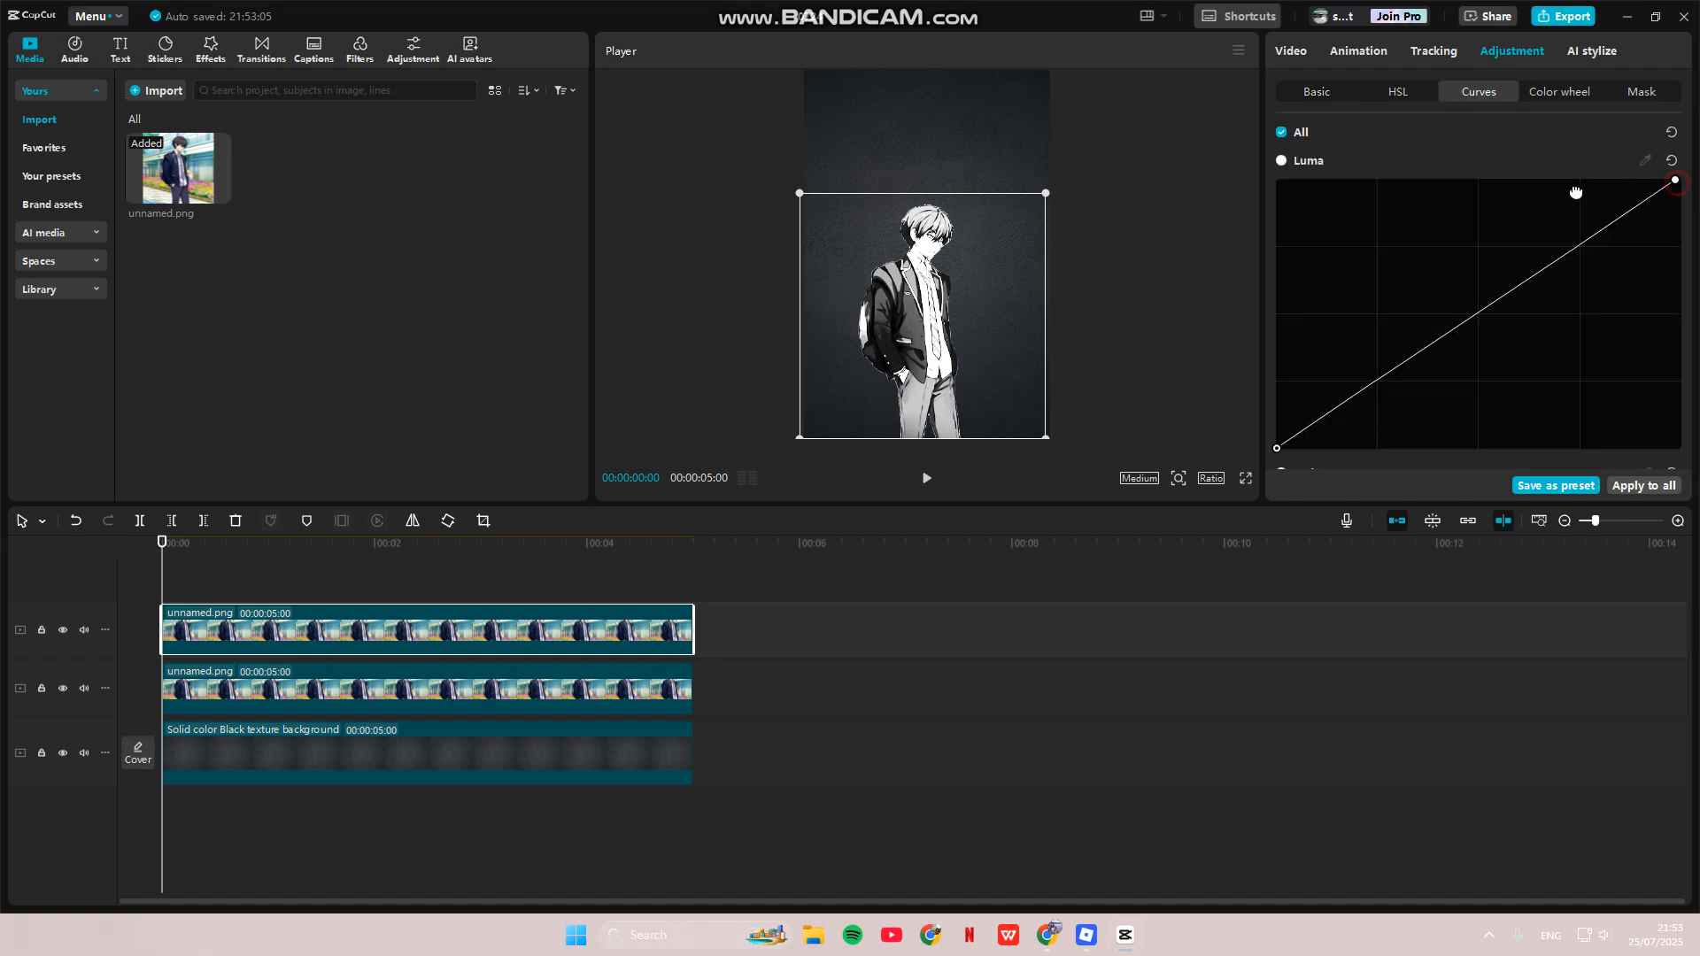
{"action": "left_click_drag", "start_coordinate": [1576, 192], "coordinate": [1237, 178]}
{"action": "mouse_move", "coordinate": [1274, 447]}
{"action": "left_mouse_down"}
{"action": "mouse_move", "coordinate": [1275, 182]}
{"action": "mouse_move", "coordinate": [1297, 390]}
{"action": "mouse_move", "coordinate": [1283, 466]}
{"action": "mouse_move", "coordinate": [1290, 449]}
{"action": "left_mouse_up"}
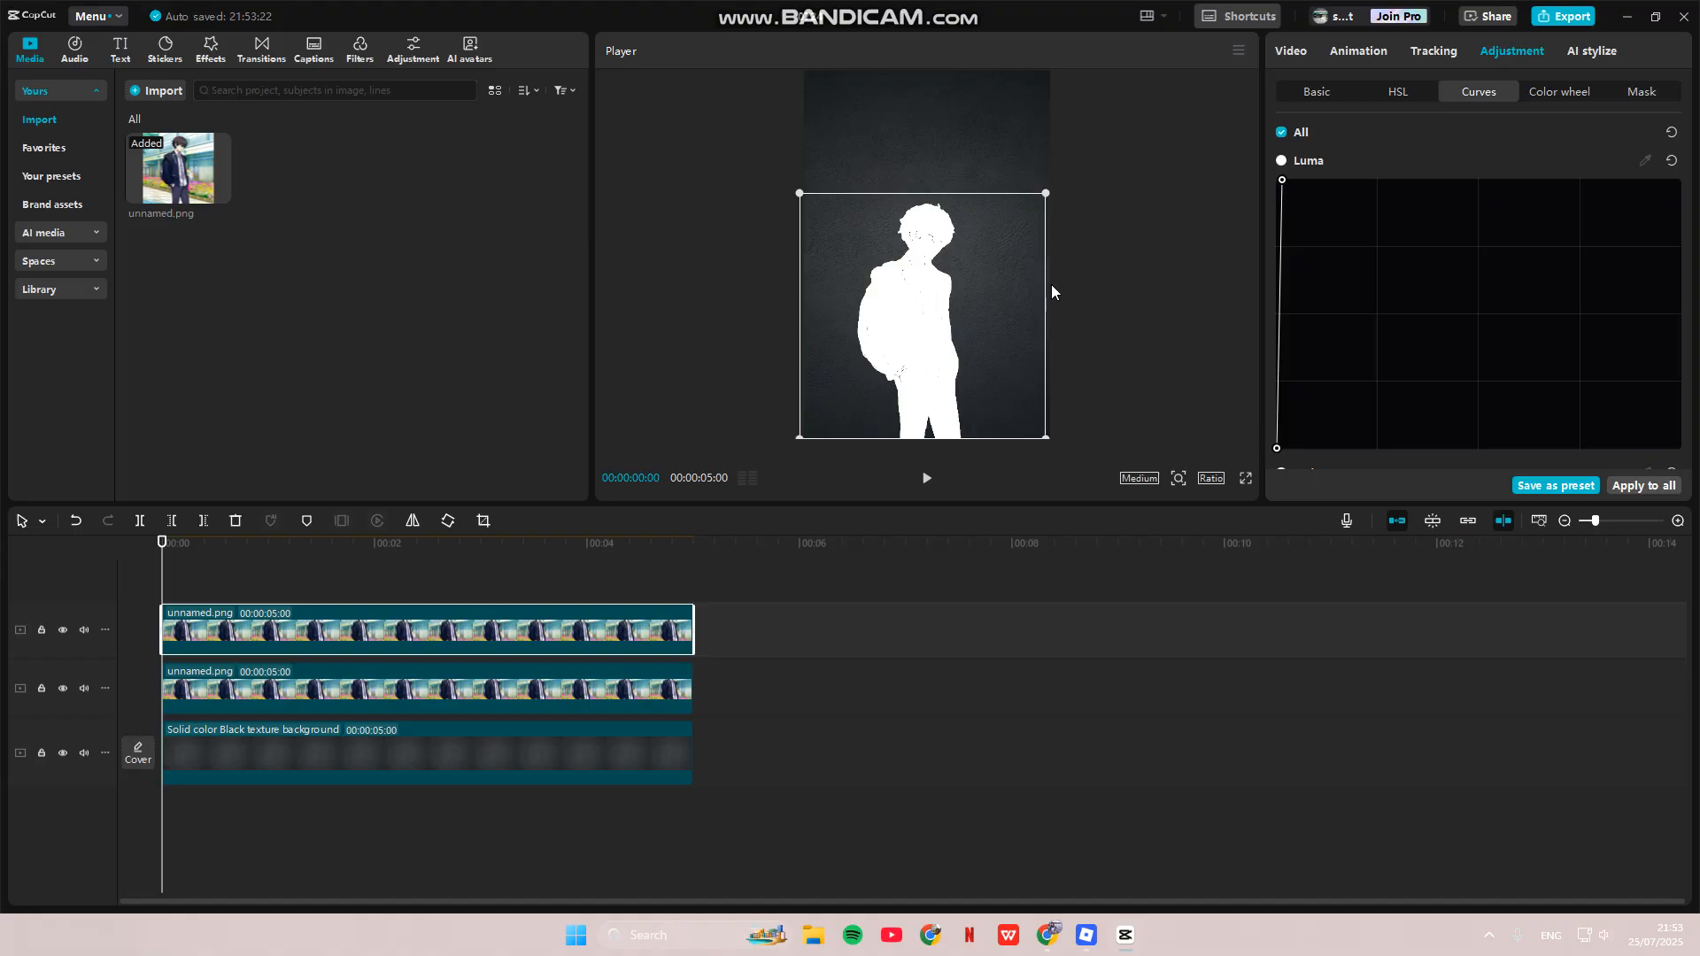
{"action": "left_click", "coordinate": [200, 576]}
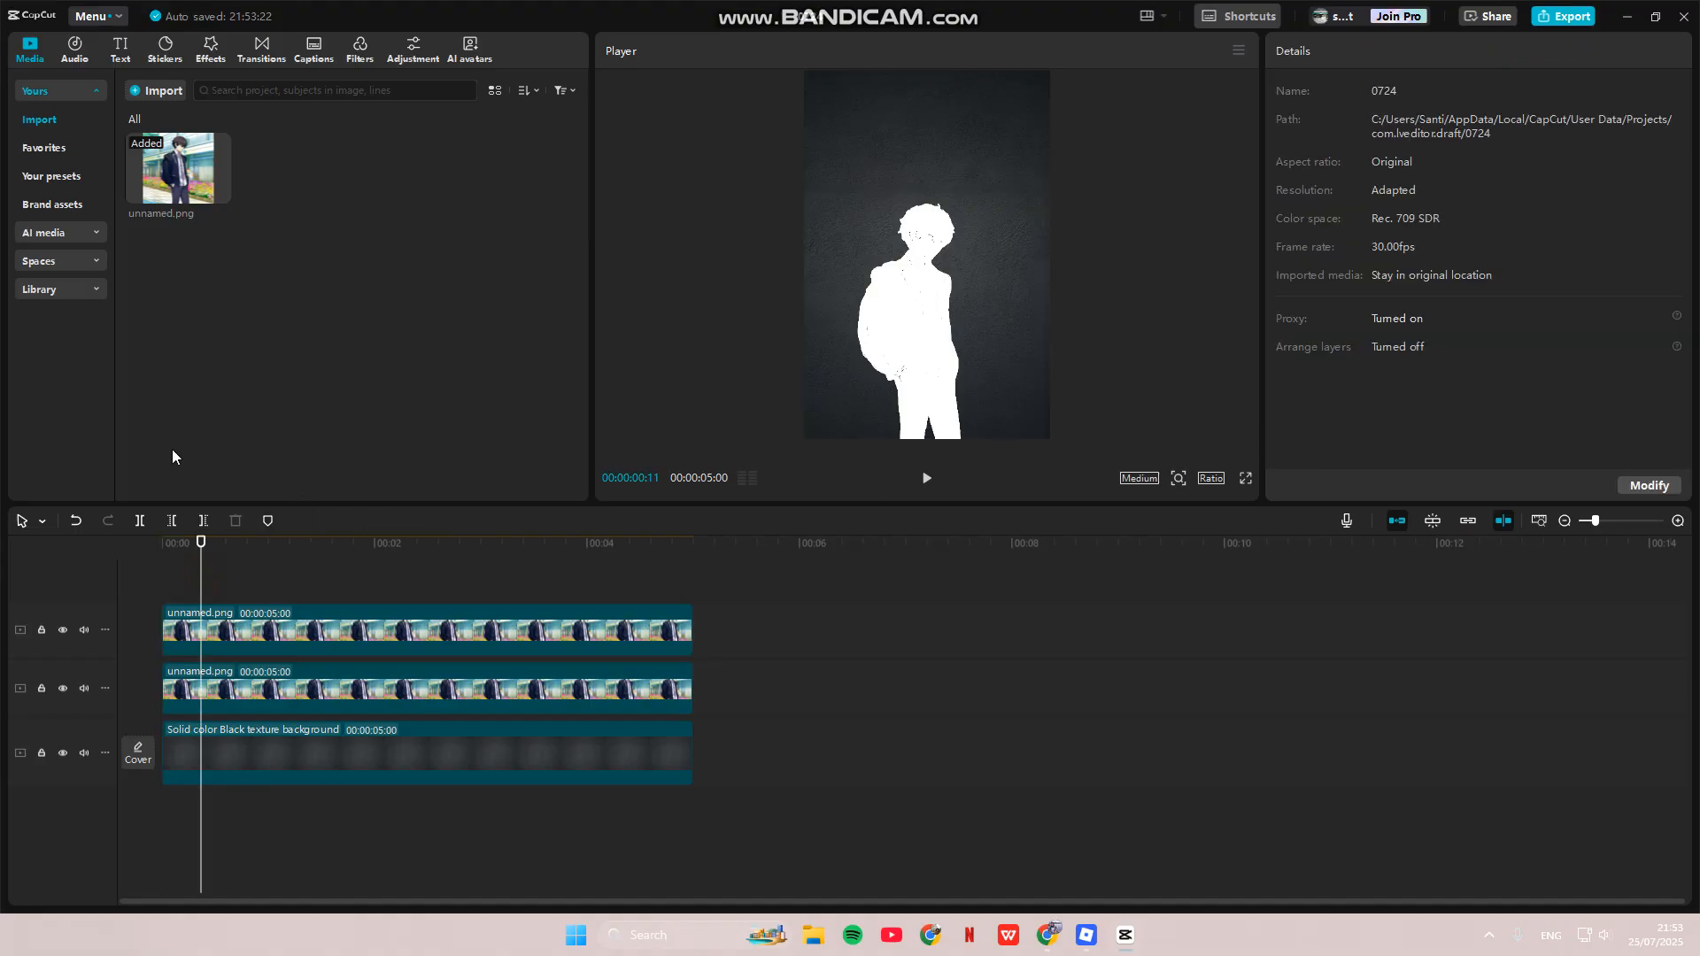
- Search effects for 'neon' and add Neon Outline over the clips at strength 100
{"action": "left_click", "coordinate": [200, 53]}
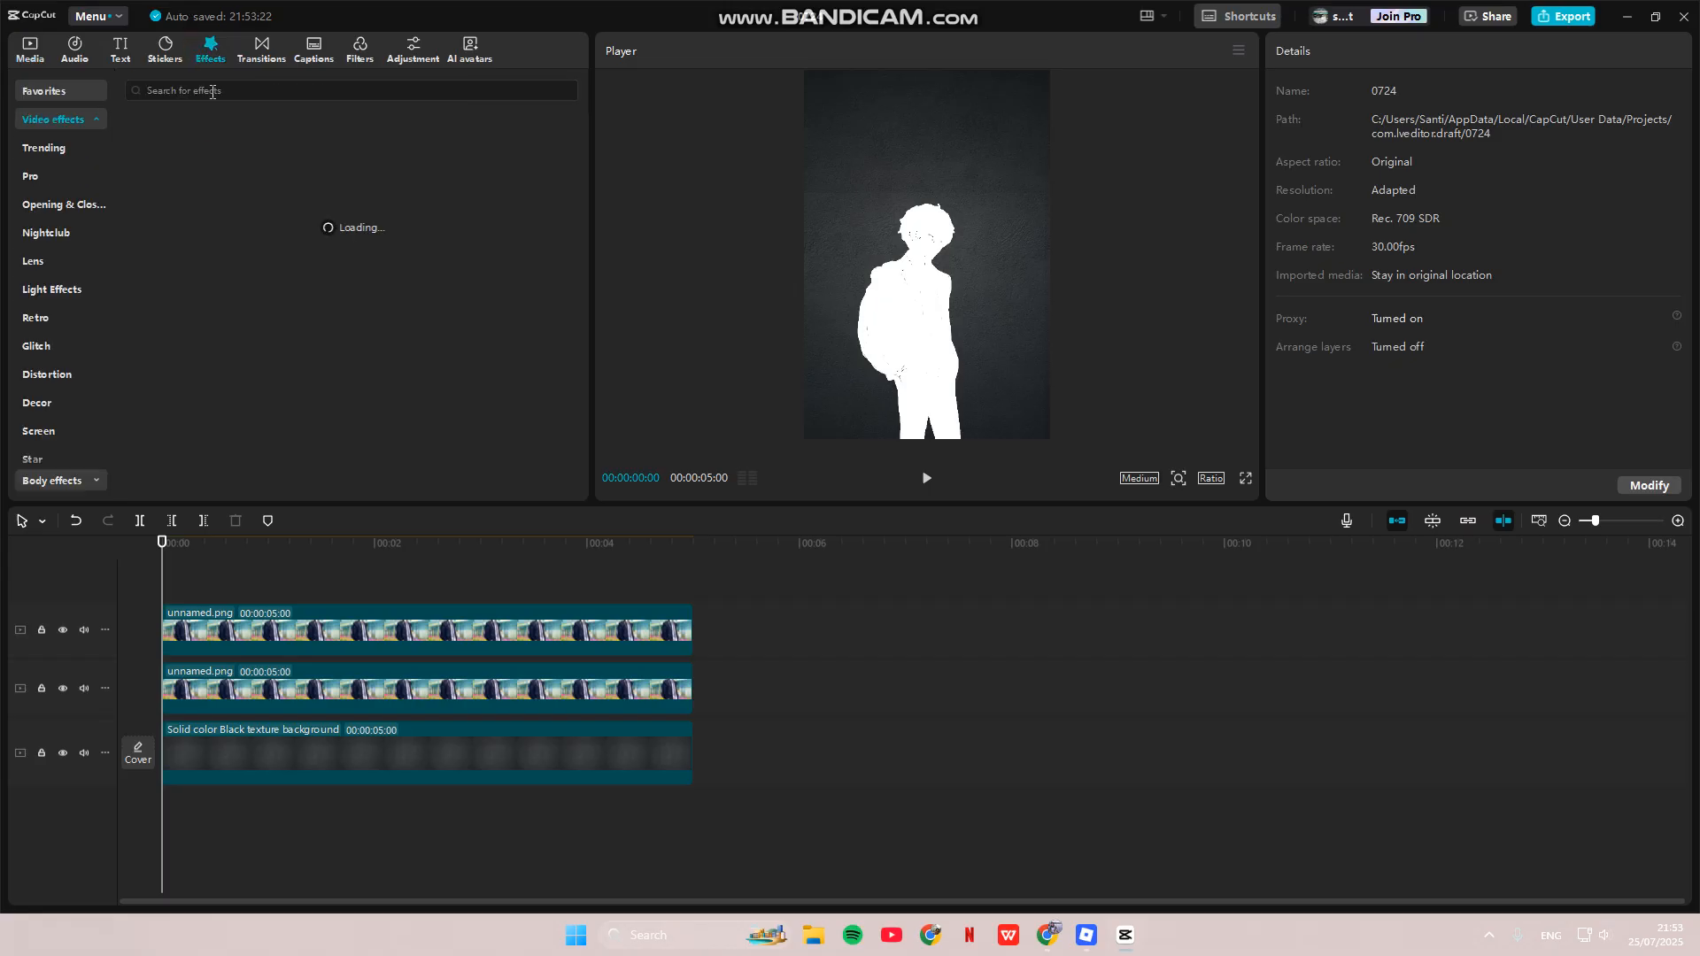
{"action": "left_click", "coordinate": [207, 91]}
{"action": "type", "text": "neon"}
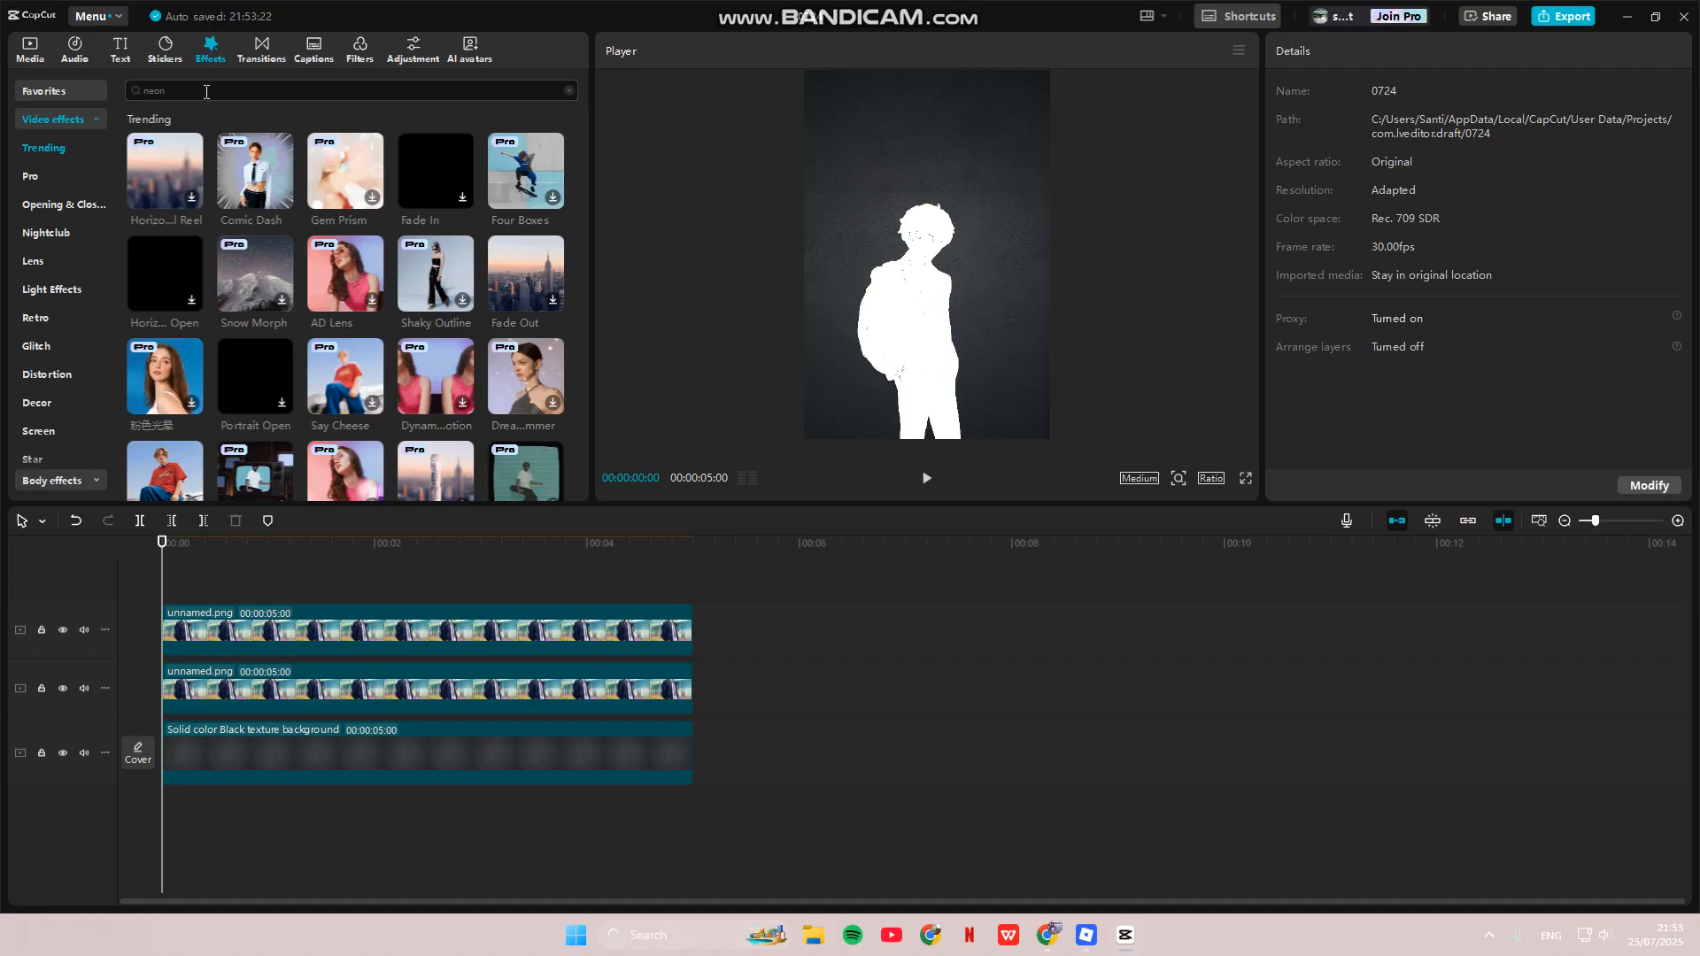
{"action": "key", "text": "Return"}
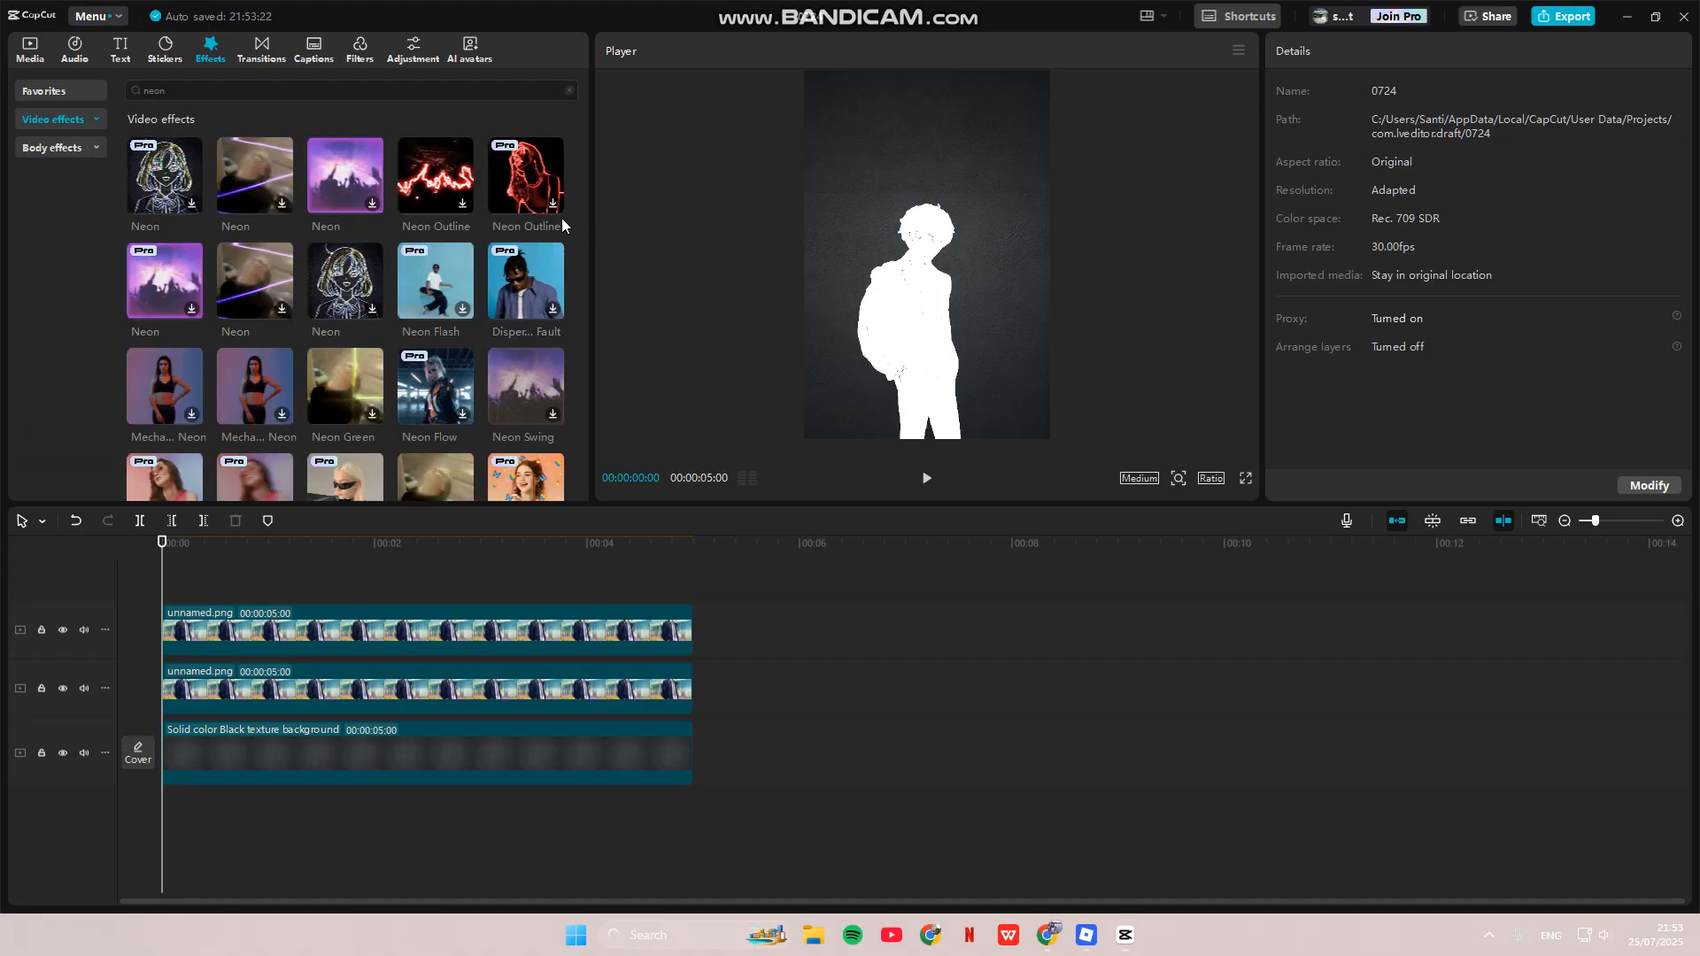
{"action": "left_click", "coordinate": [527, 185]}
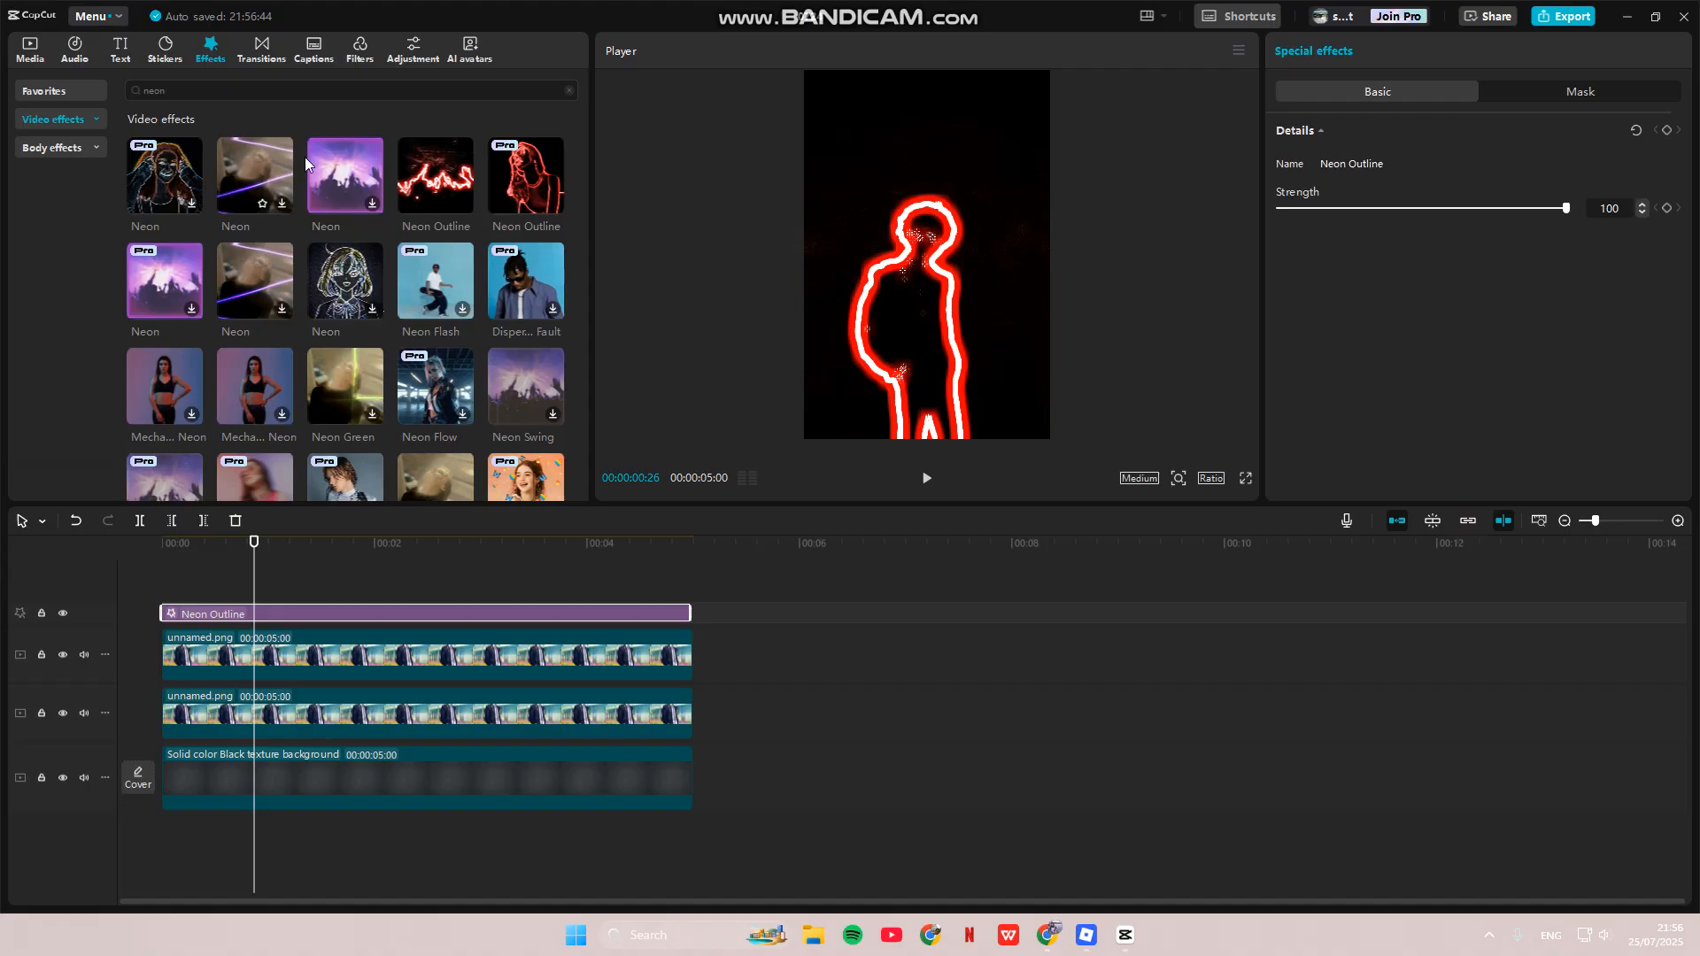
{"action": "left_click", "coordinate": [398, 53]}
{"action": "mouse_move", "coordinate": [189, 147]}
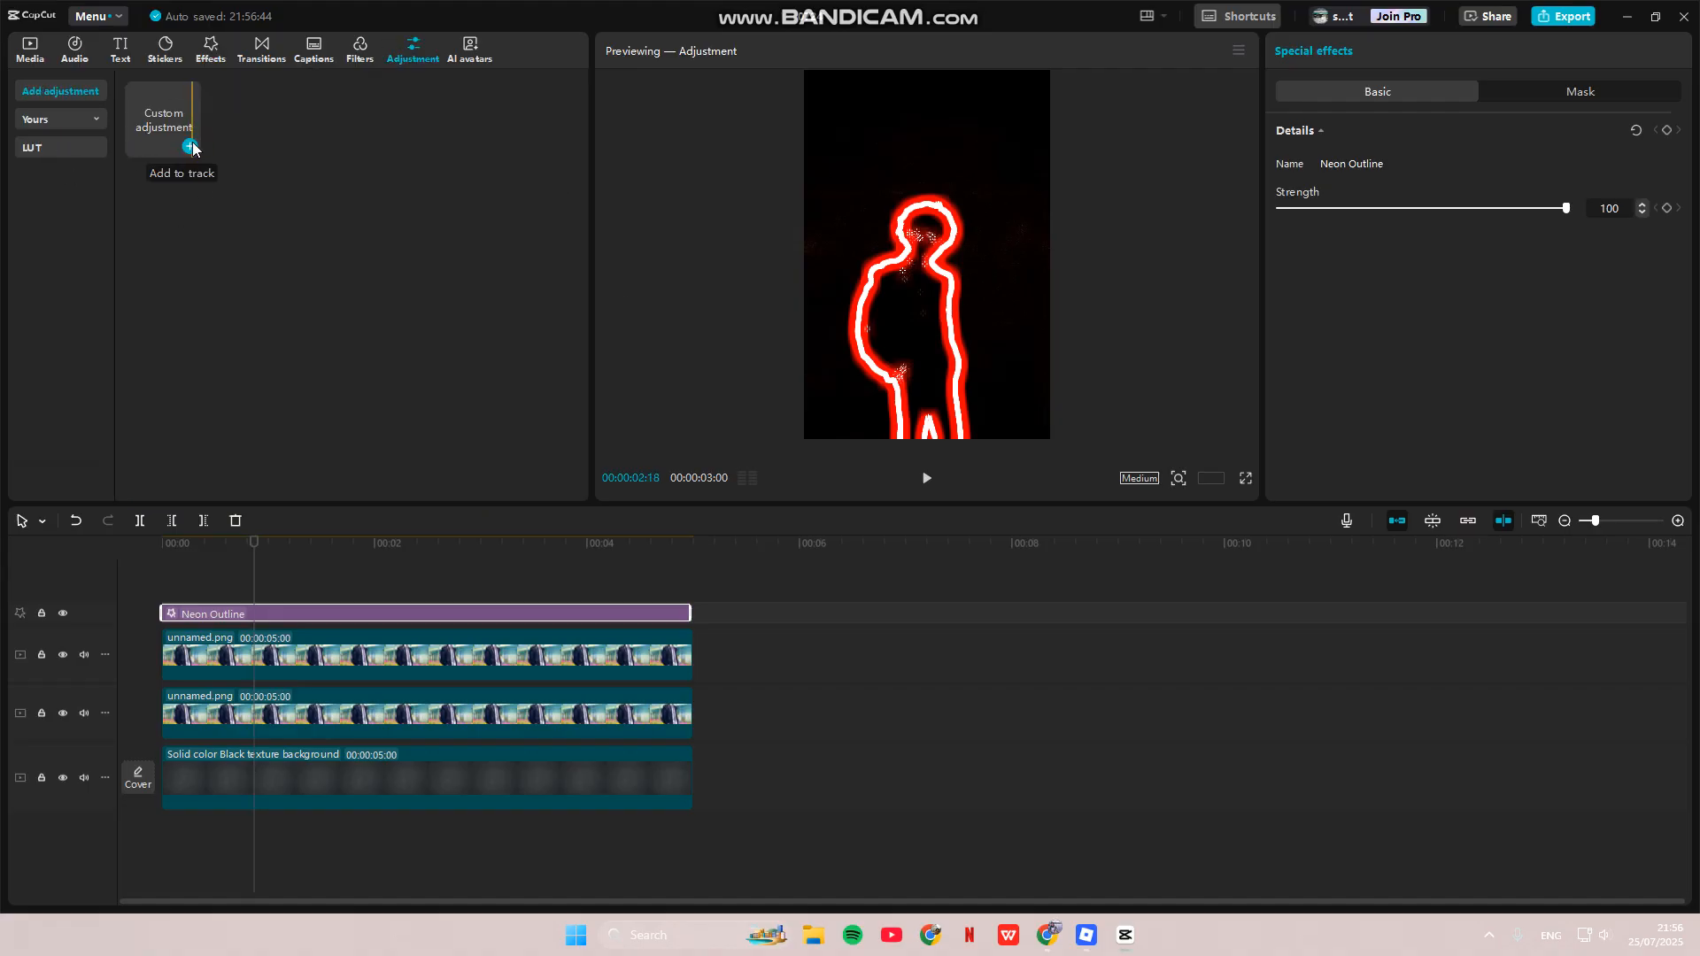
- Add a custom adjustment layer, stretch it to 5 seconds, and set Saturation to -50
{"action": "left_click", "coordinate": [190, 147]}
{"action": "mouse_move", "coordinate": [162, 613]}
{"action": "left_mouse_down"}
{"action": "mouse_move", "coordinate": [251, 613]}
{"action": "mouse_move", "coordinate": [160, 613]}
{"action": "left_mouse_up"}
{"action": "left_click_drag", "start_coordinate": [574, 613], "coordinate": [690, 620]}
{"action": "scroll", "coordinate": [1403, 231], "scroll_direction": "down", "scroll_amount": 4}
{"action": "scroll", "coordinate": [1403, 230], "scroll_direction": "down", "scroll_amount": 5}
{"action": "scroll", "coordinate": [1446, 334], "scroll_direction": "up", "scroll_amount": 1}
{"action": "scroll", "coordinate": [1431, 236], "scroll_direction": "up", "scroll_amount": 8}
{"action": "left_click_drag", "start_coordinate": [1401, 425], "coordinate": [1150, 438]}
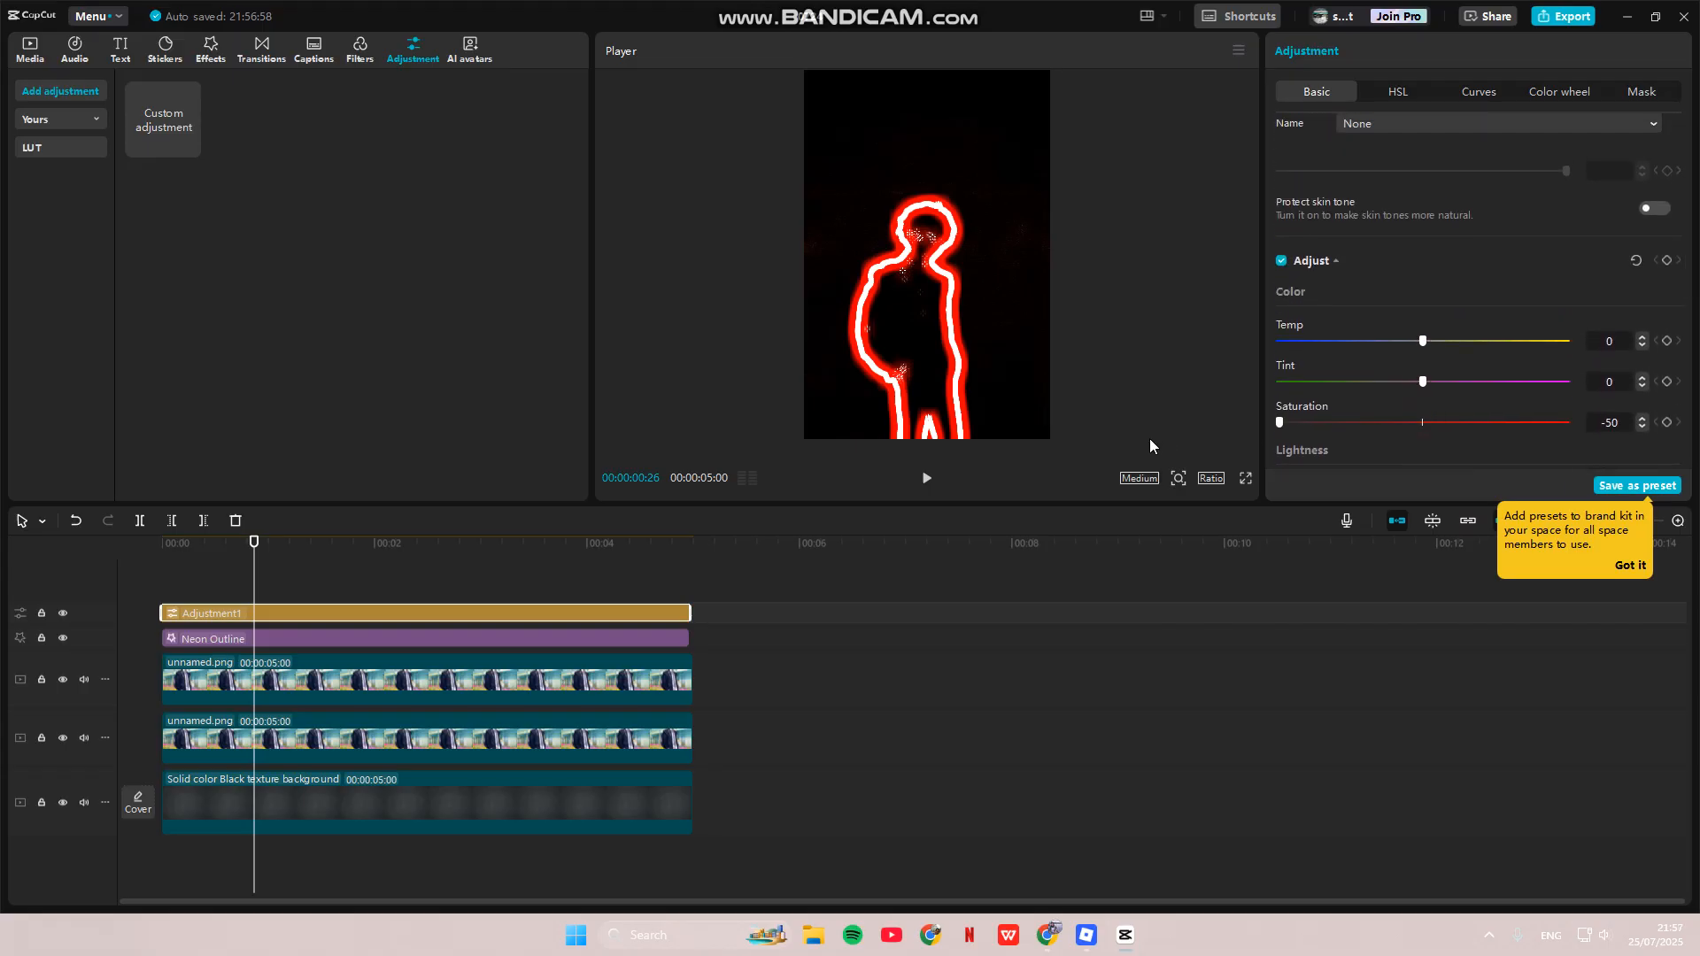
- Preview the result from near the start, then reselect Adjustment1 and return to 0 s
{"action": "left_click_drag", "start_coordinate": [253, 546], "coordinate": [176, 546]}
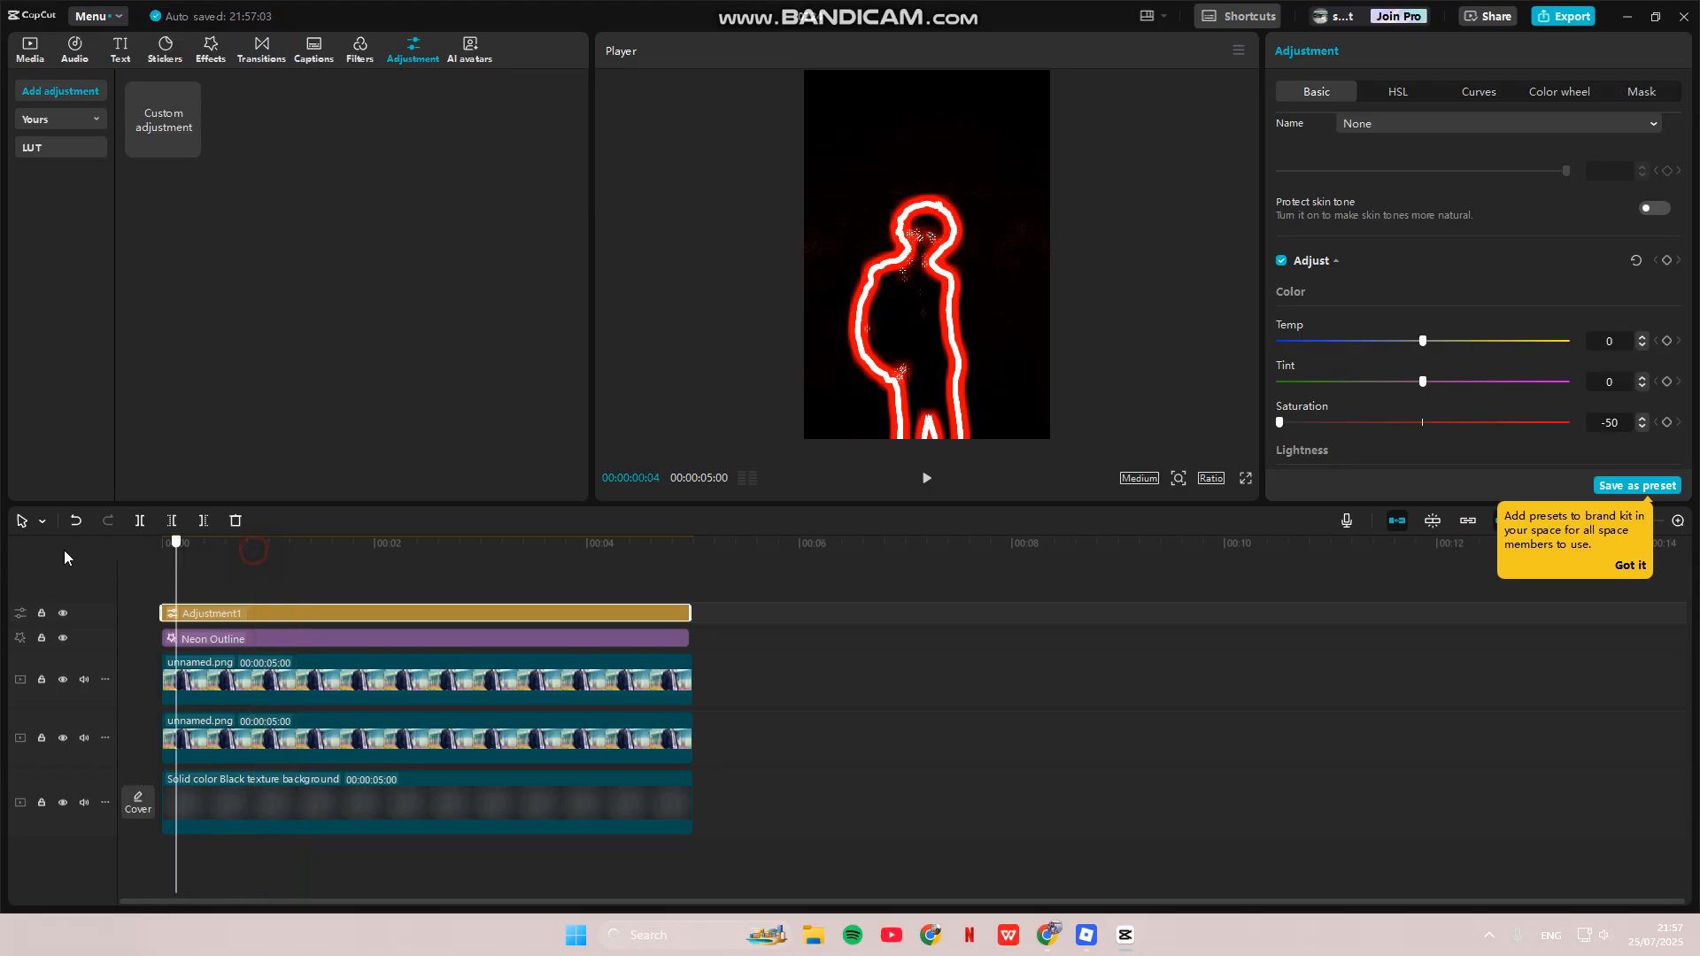
{"action": "left_click", "coordinate": [925, 482]}
{"action": "left_click", "coordinate": [925, 484]}
{"action": "left_click", "coordinate": [310, 611]}
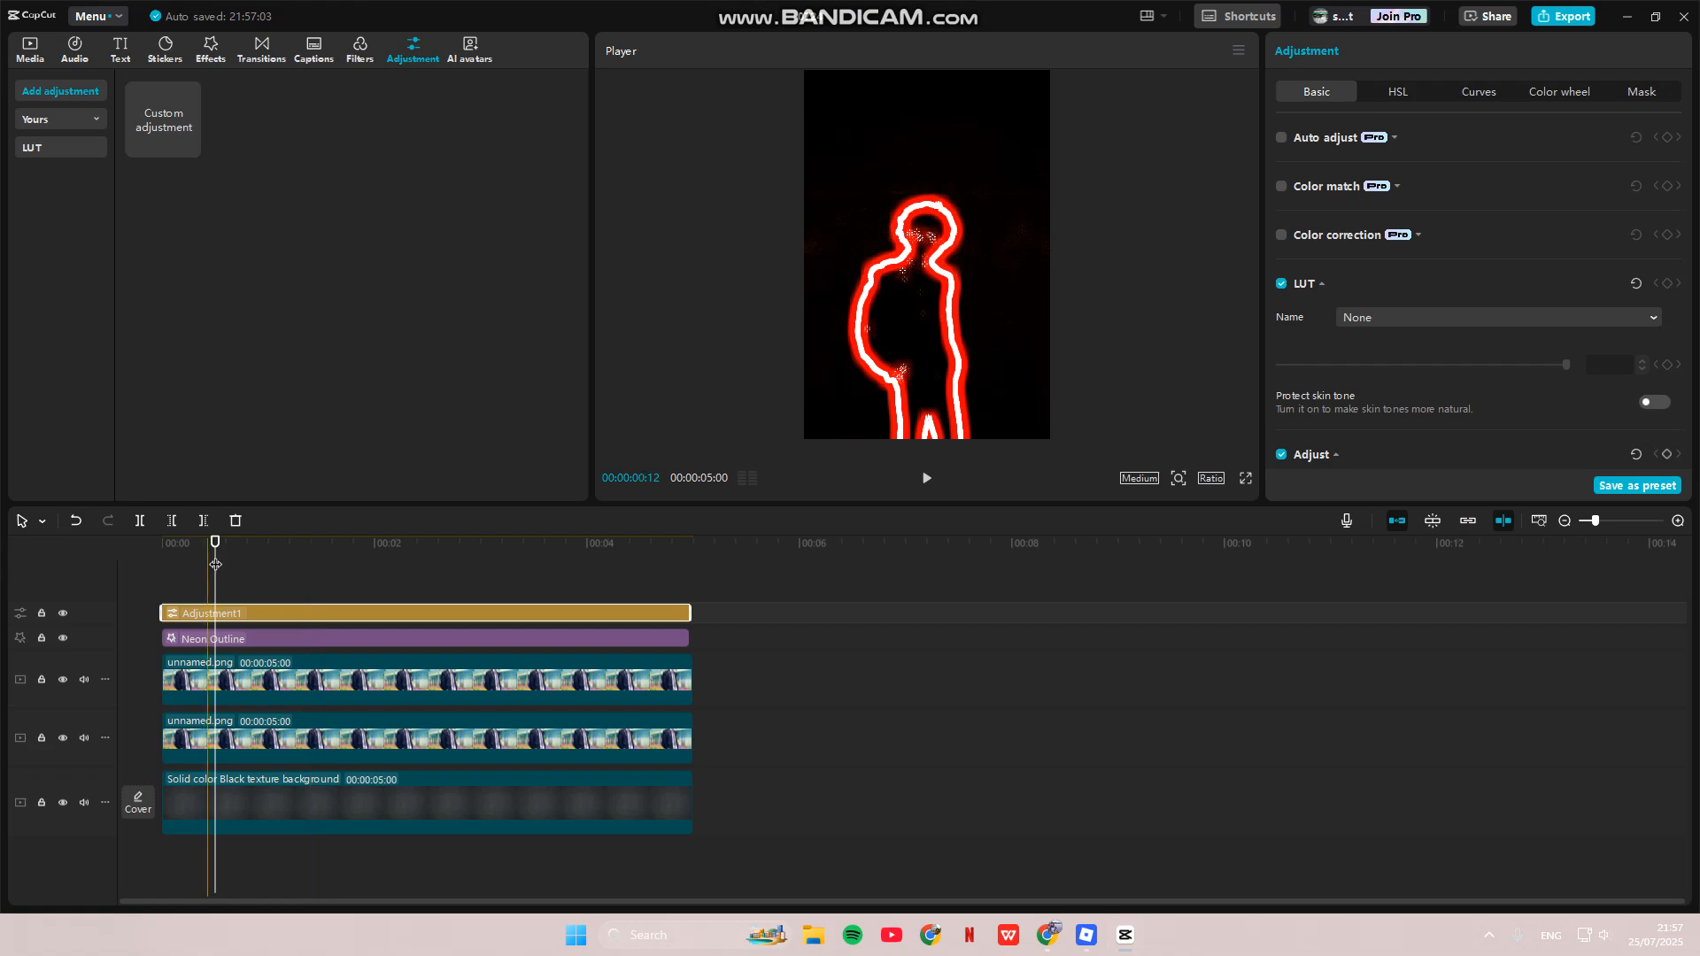
{"action": "left_click", "coordinate": [133, 555]}
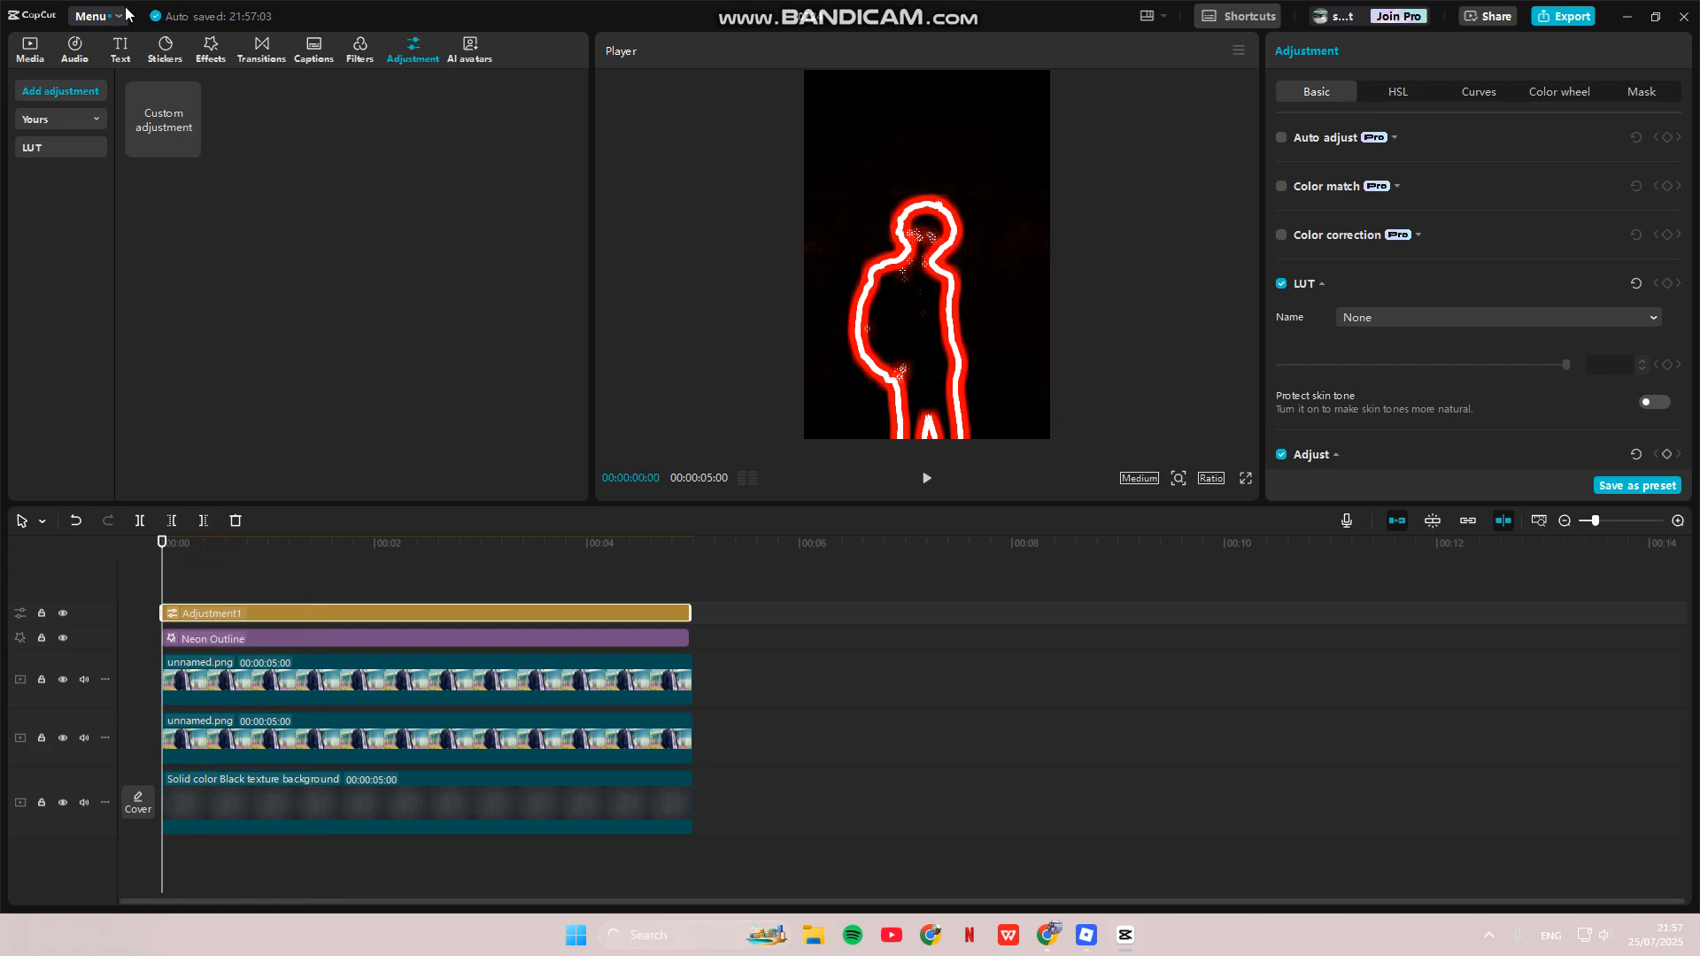
- Search effects for 'ripple', add Water Ripples, and extend it across the full 5 seconds
{"action": "left_click", "coordinate": [210, 50]}
{"action": "left_click_drag", "start_coordinate": [176, 91], "coordinate": [85, 98]}
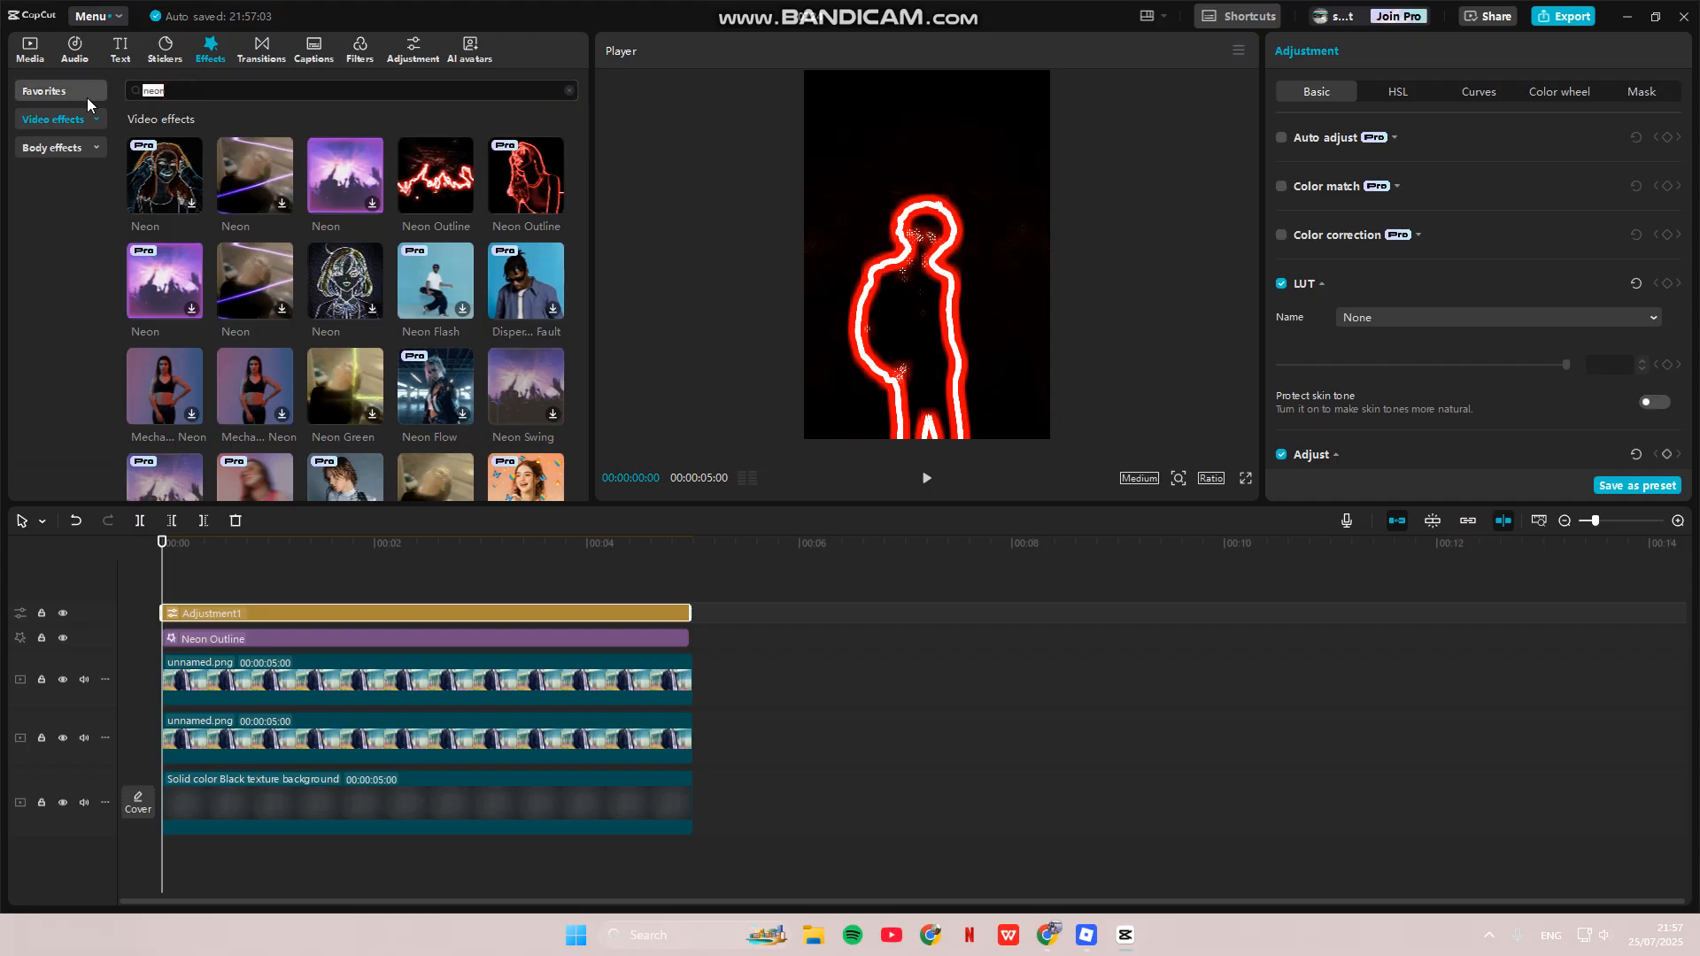
{"action": "type", "text": "ripple"}
{"action": "key", "text": "Return"}
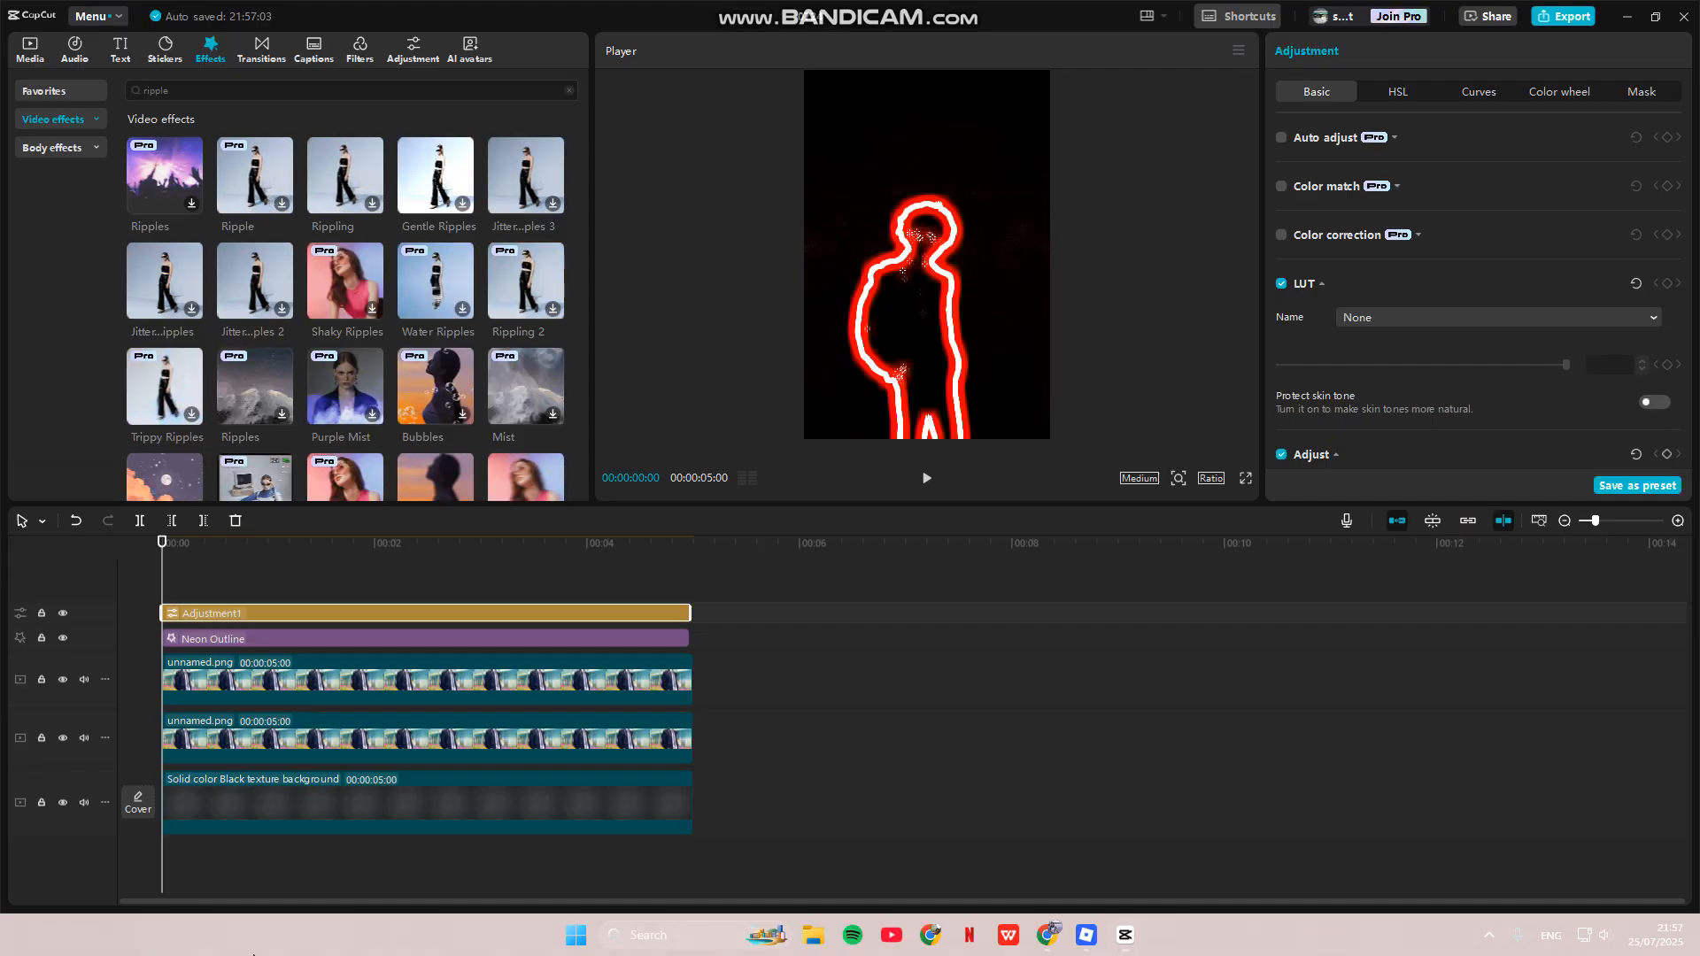
{"action": "left_click", "coordinate": [456, 293]}
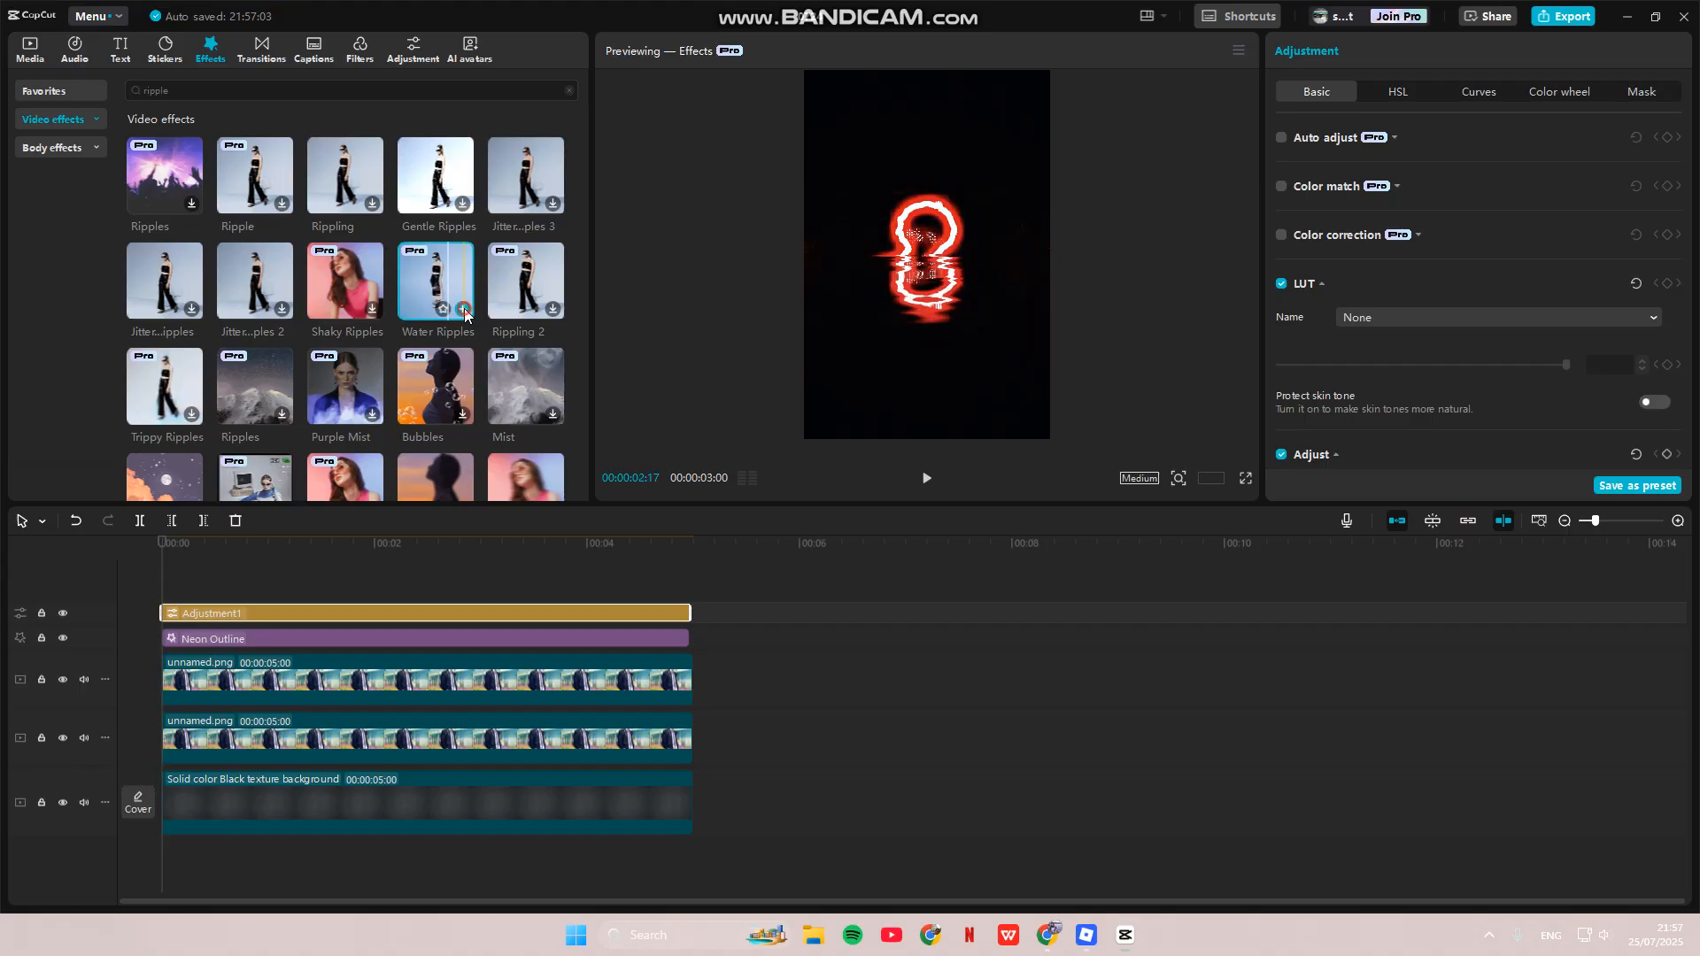
{"action": "left_click", "coordinate": [462, 309]}
{"action": "left_click_drag", "start_coordinate": [481, 614], "coordinate": [683, 634]}
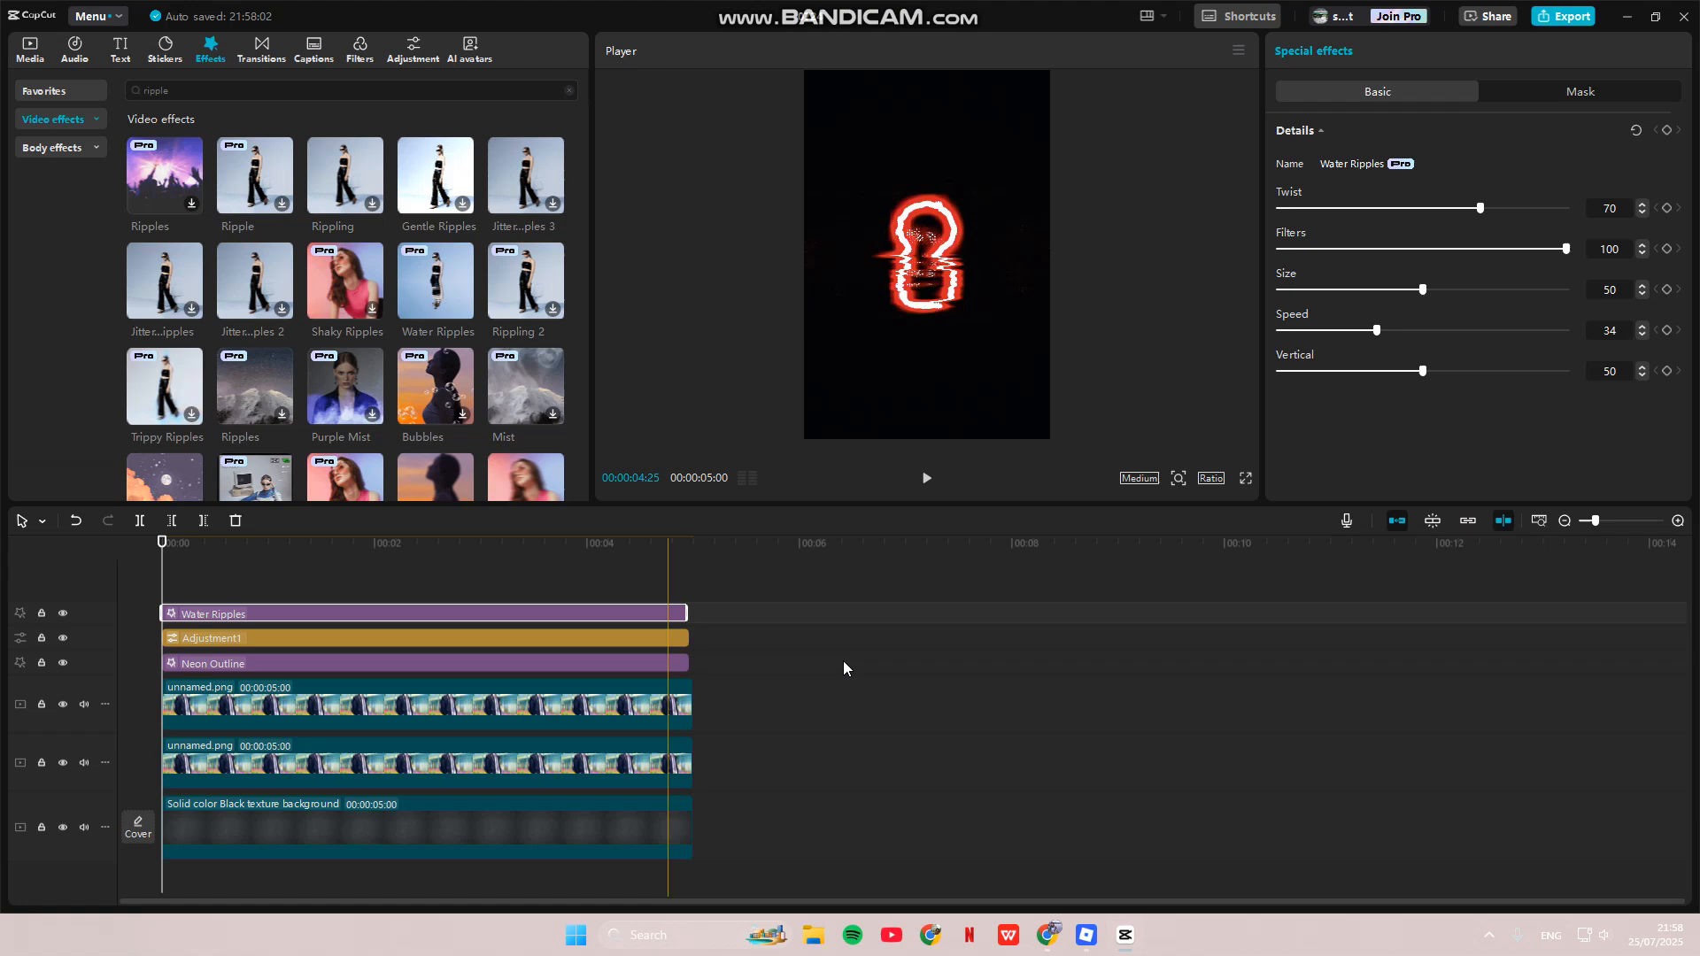
- Set the Water Ripples sliders: Twist 75, Filters 0, Size 0, Speed 100, Vertical 100
{"action": "key", "text": "Home"}
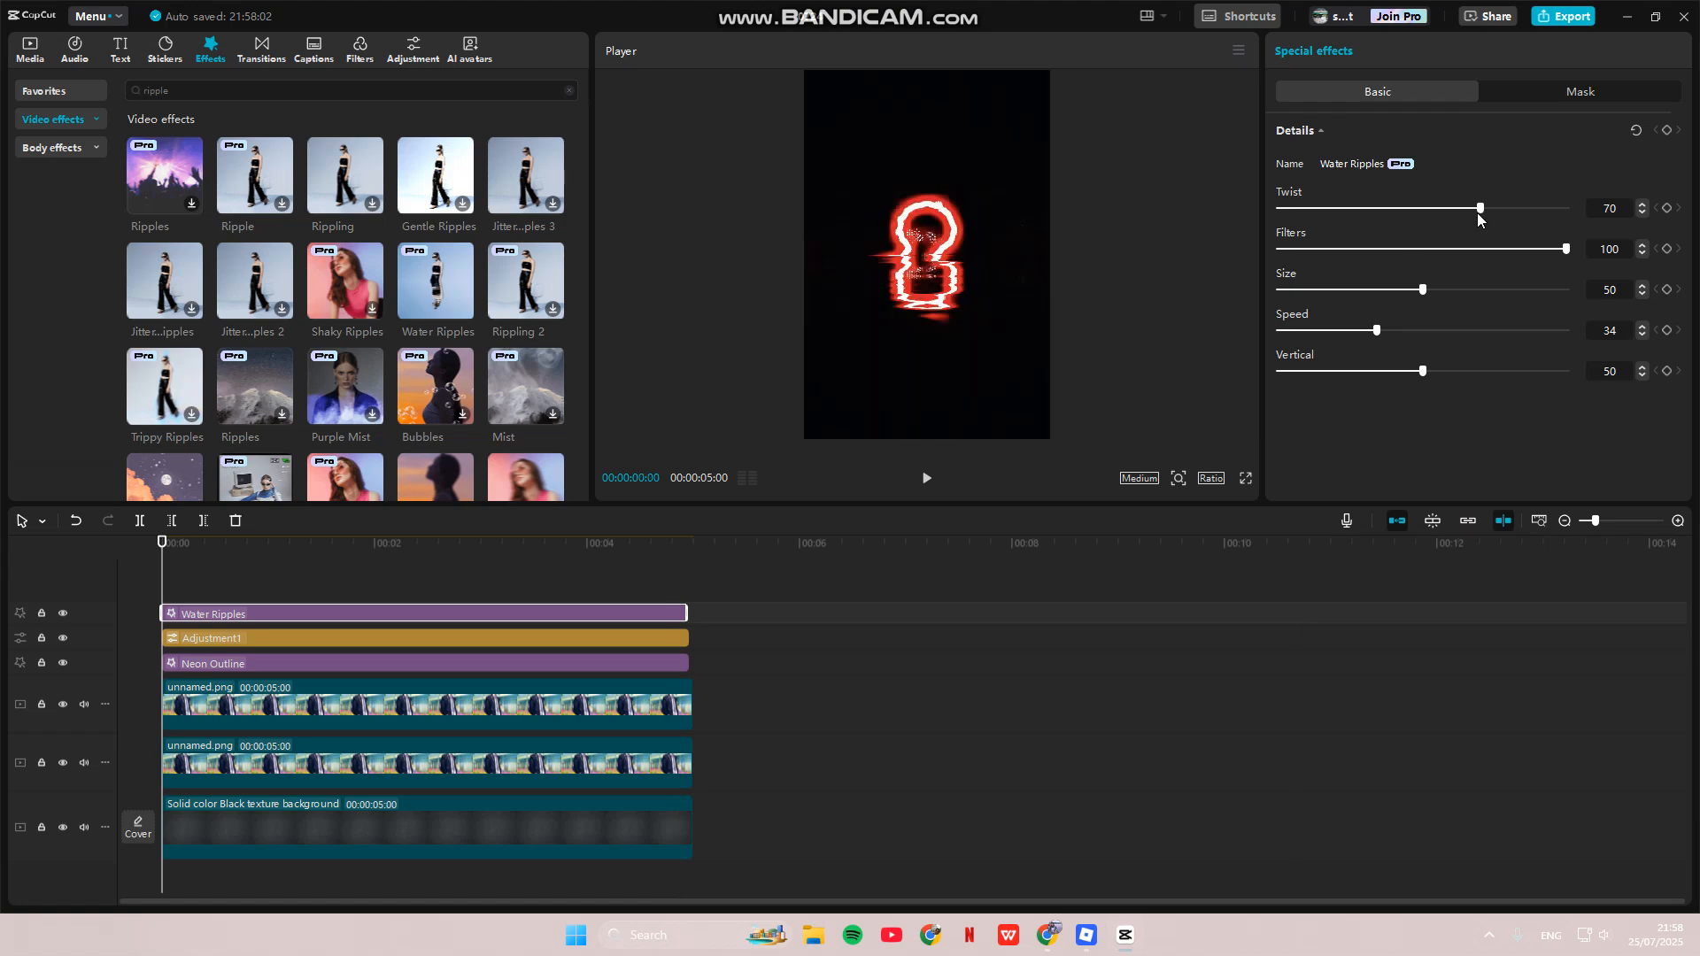
{"action": "left_click_drag", "start_coordinate": [1481, 208], "coordinate": [1494, 206]}
{"action": "left_click_drag", "start_coordinate": [1566, 250], "coordinate": [1224, 268]}
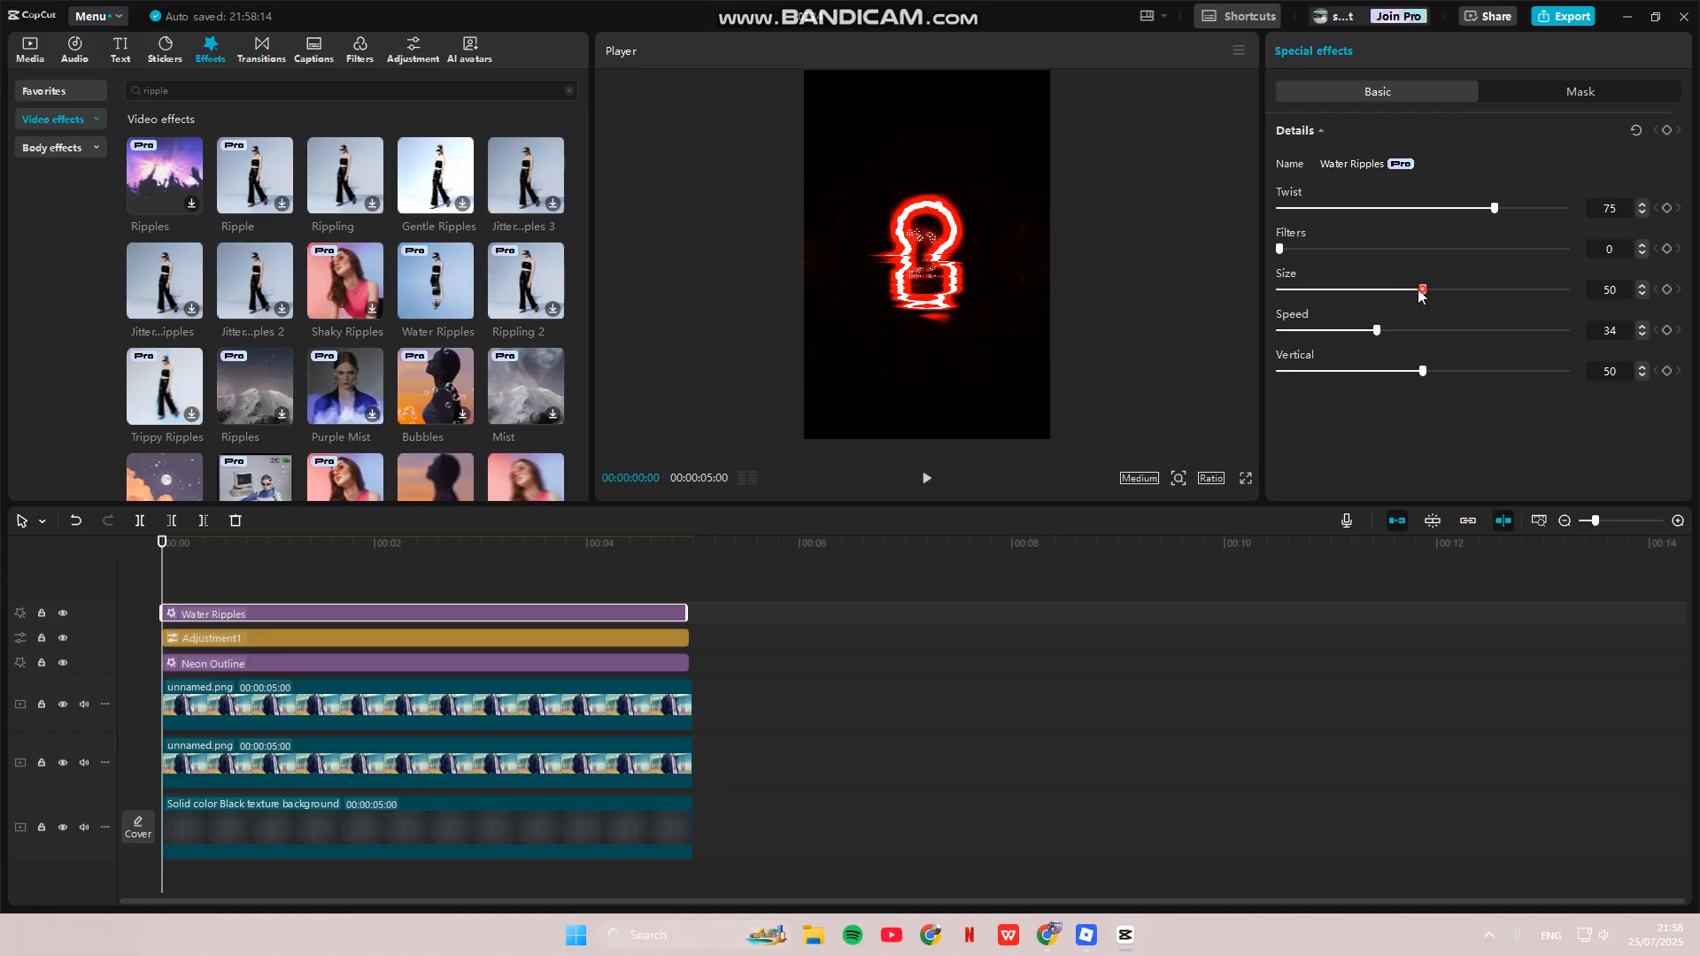
{"action": "left_click_drag", "start_coordinate": [1422, 290], "coordinate": [1212, 289]}
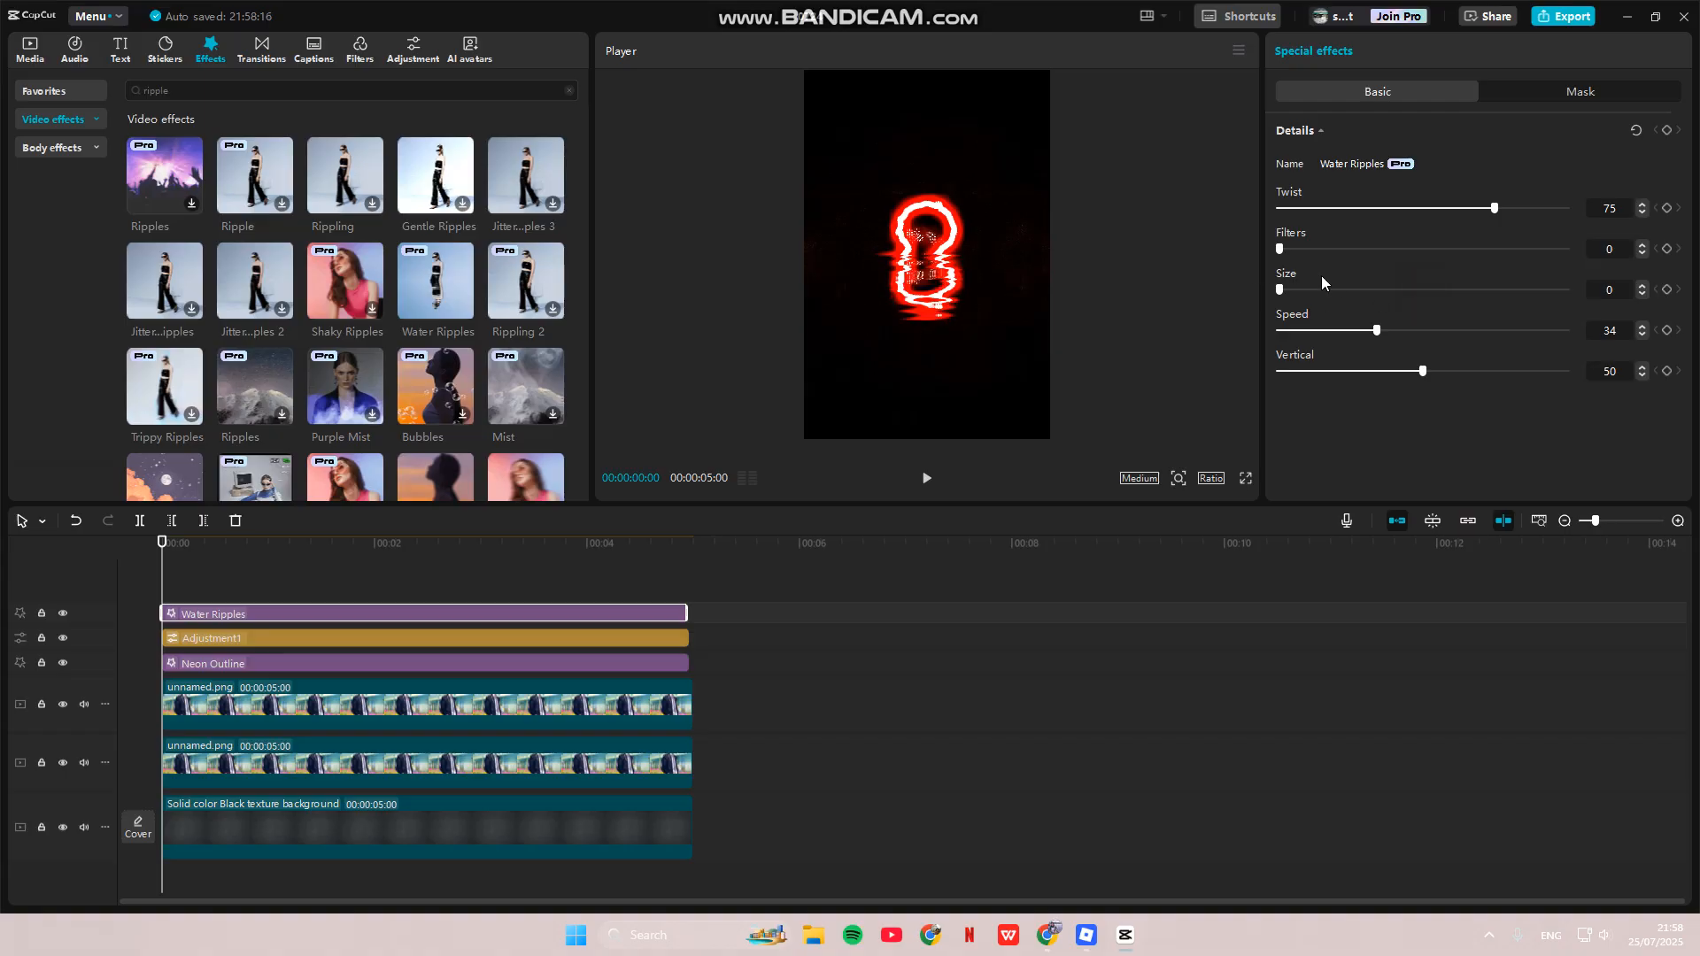
{"action": "left_click_drag", "start_coordinate": [1383, 333], "coordinate": [1593, 334]}
{"action": "left_click_drag", "start_coordinate": [1420, 375], "coordinate": [1639, 381]}
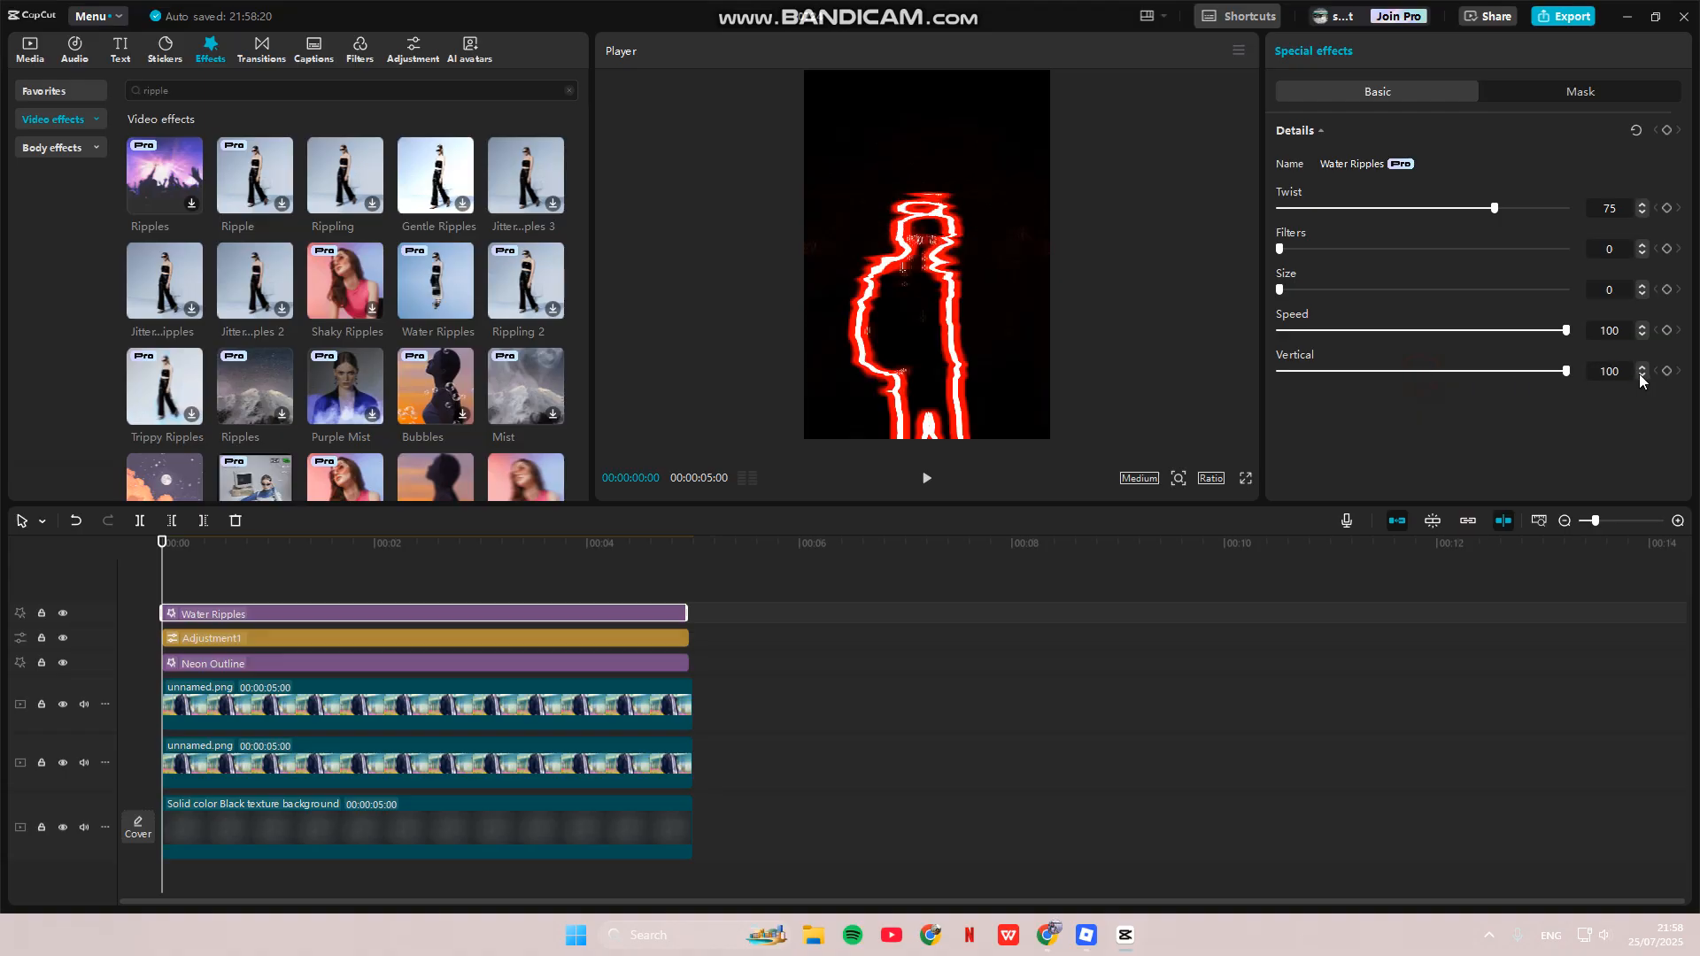
{"action": "left_click", "coordinate": [276, 717]}
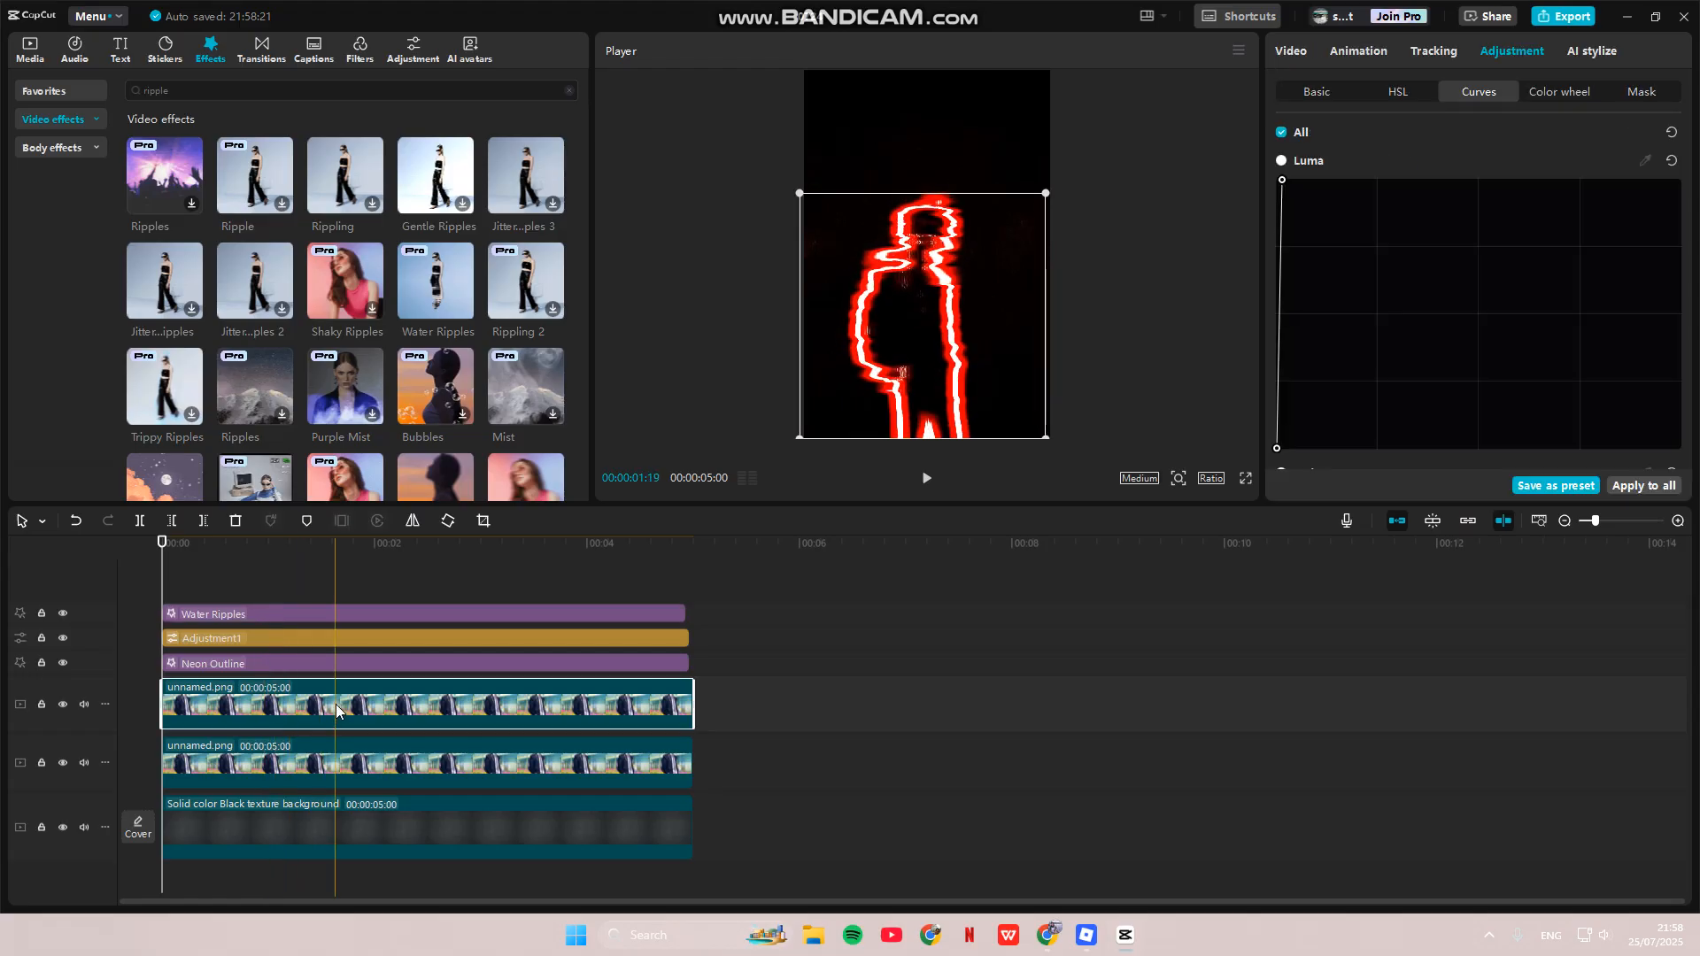
- Rotate the top unnamed.png image copy by 90° in Video > Basic
{"action": "left_click", "coordinate": [1292, 51]}
{"action": "left_click", "coordinate": [1368, 94]}
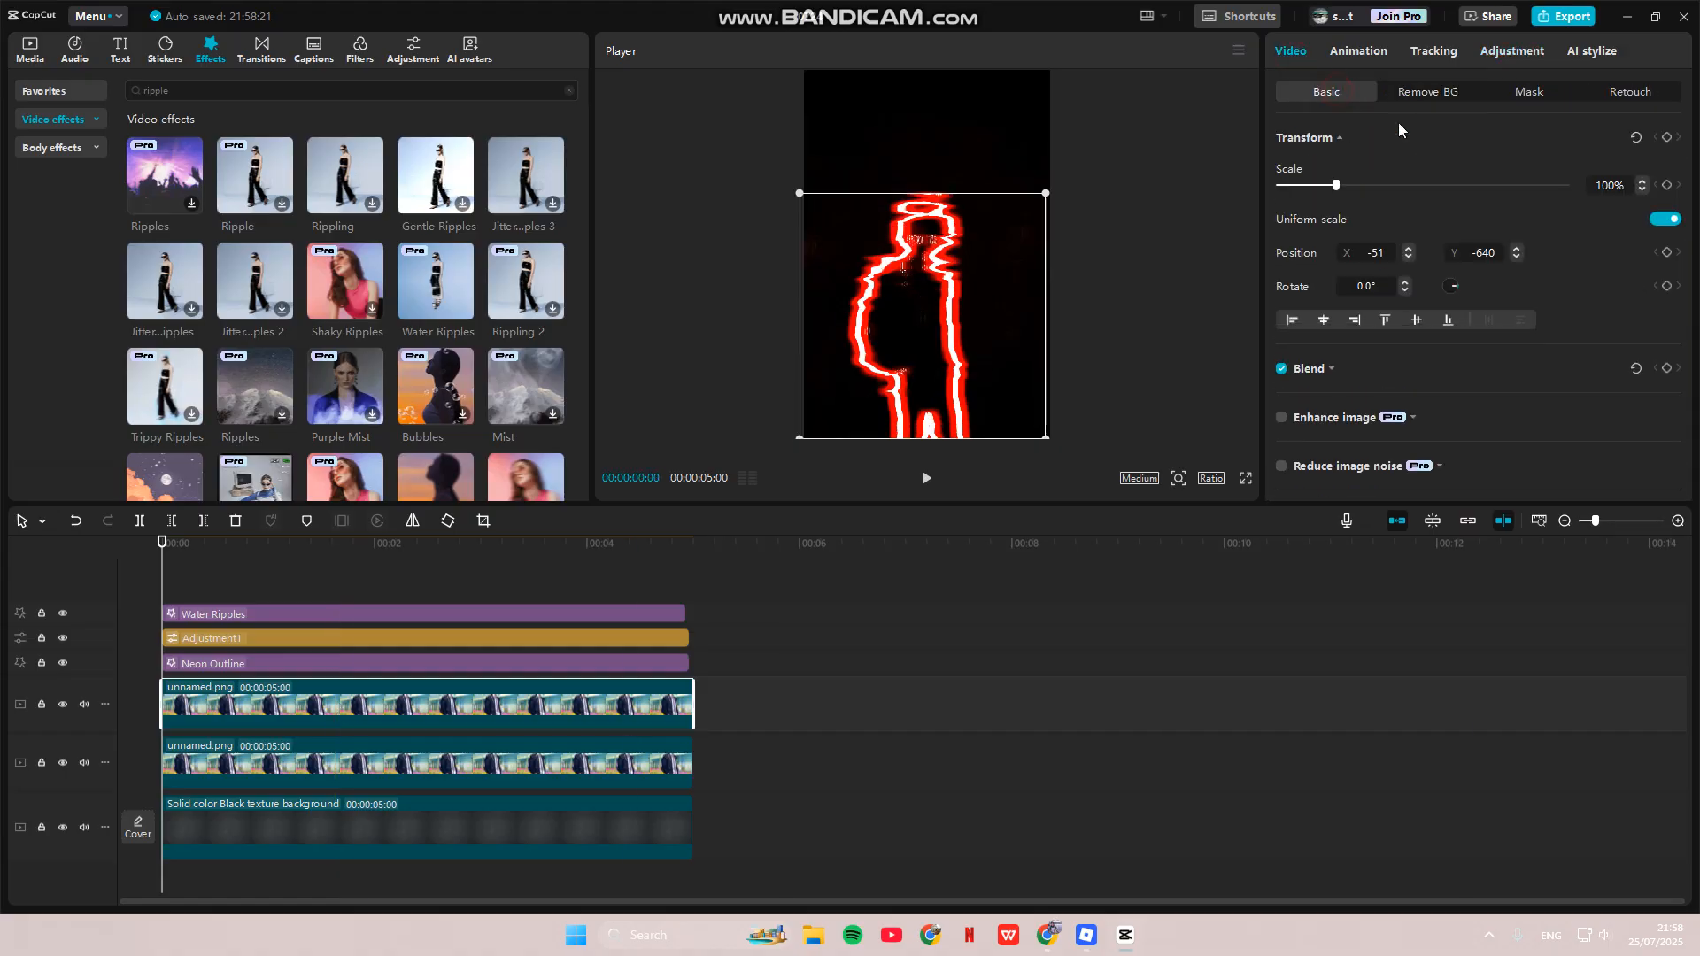
{"action": "left_click", "coordinate": [1346, 290]}
{"action": "type", "text": "90"}
{"action": "key", "text": "Return"}
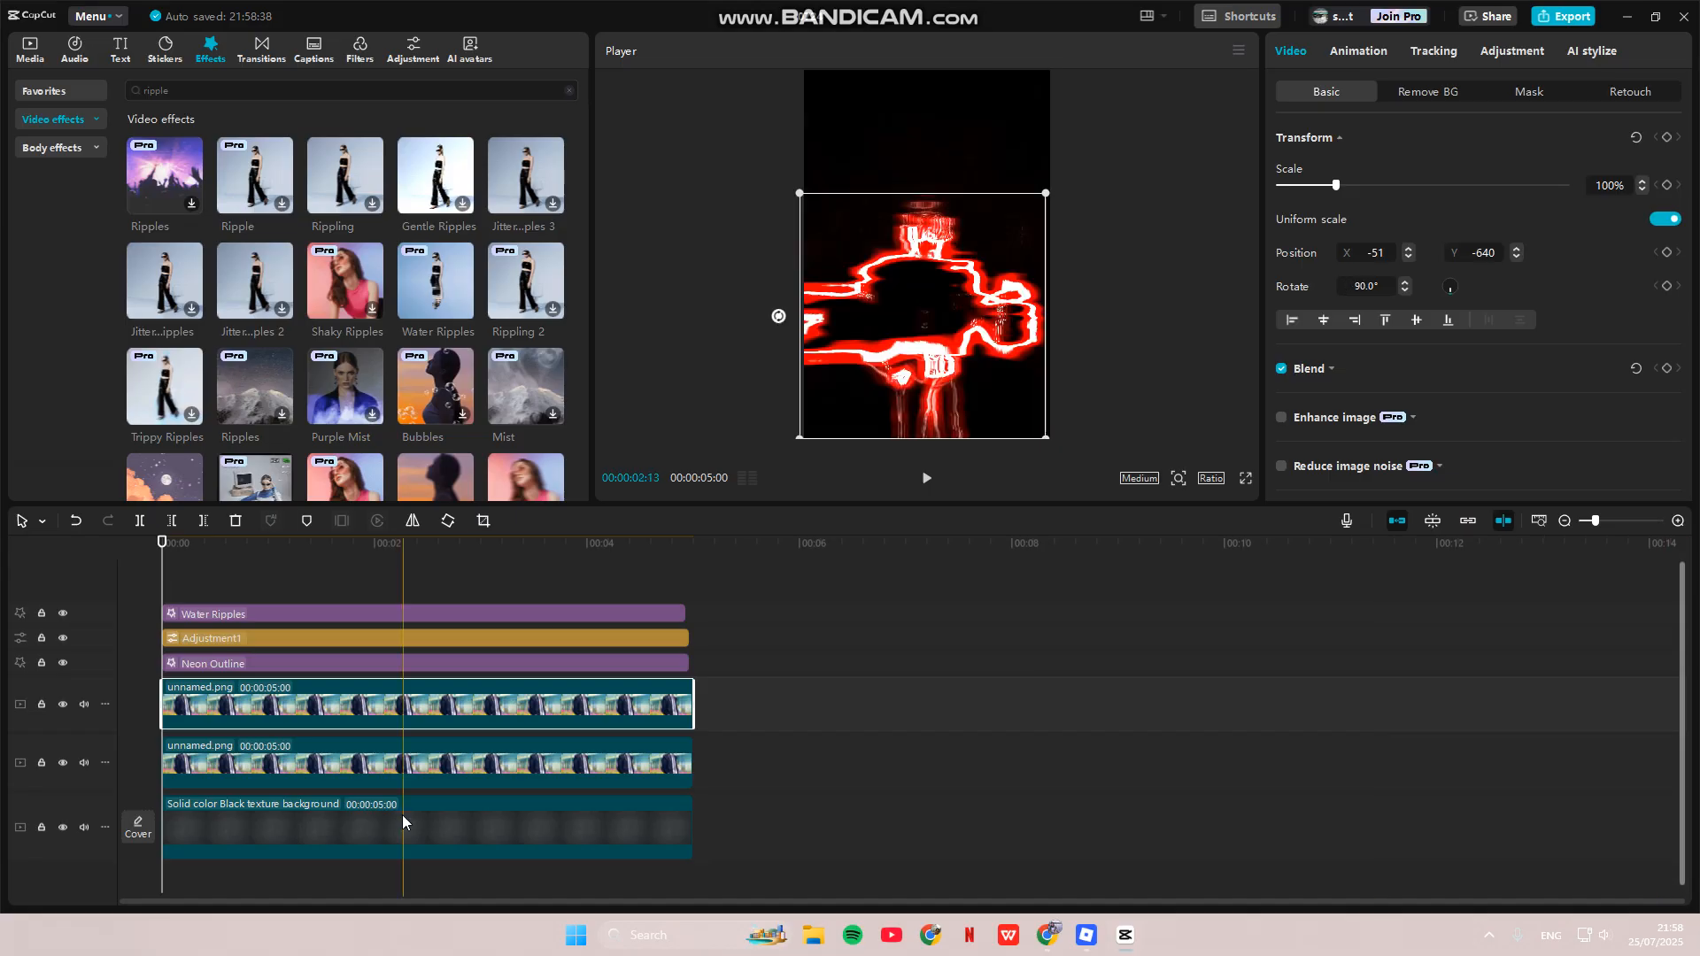
- Merge the image copy with its neon, adjustment and ripple layers into Compound clip1
{"action": "left_click", "coordinate": [748, 708]}
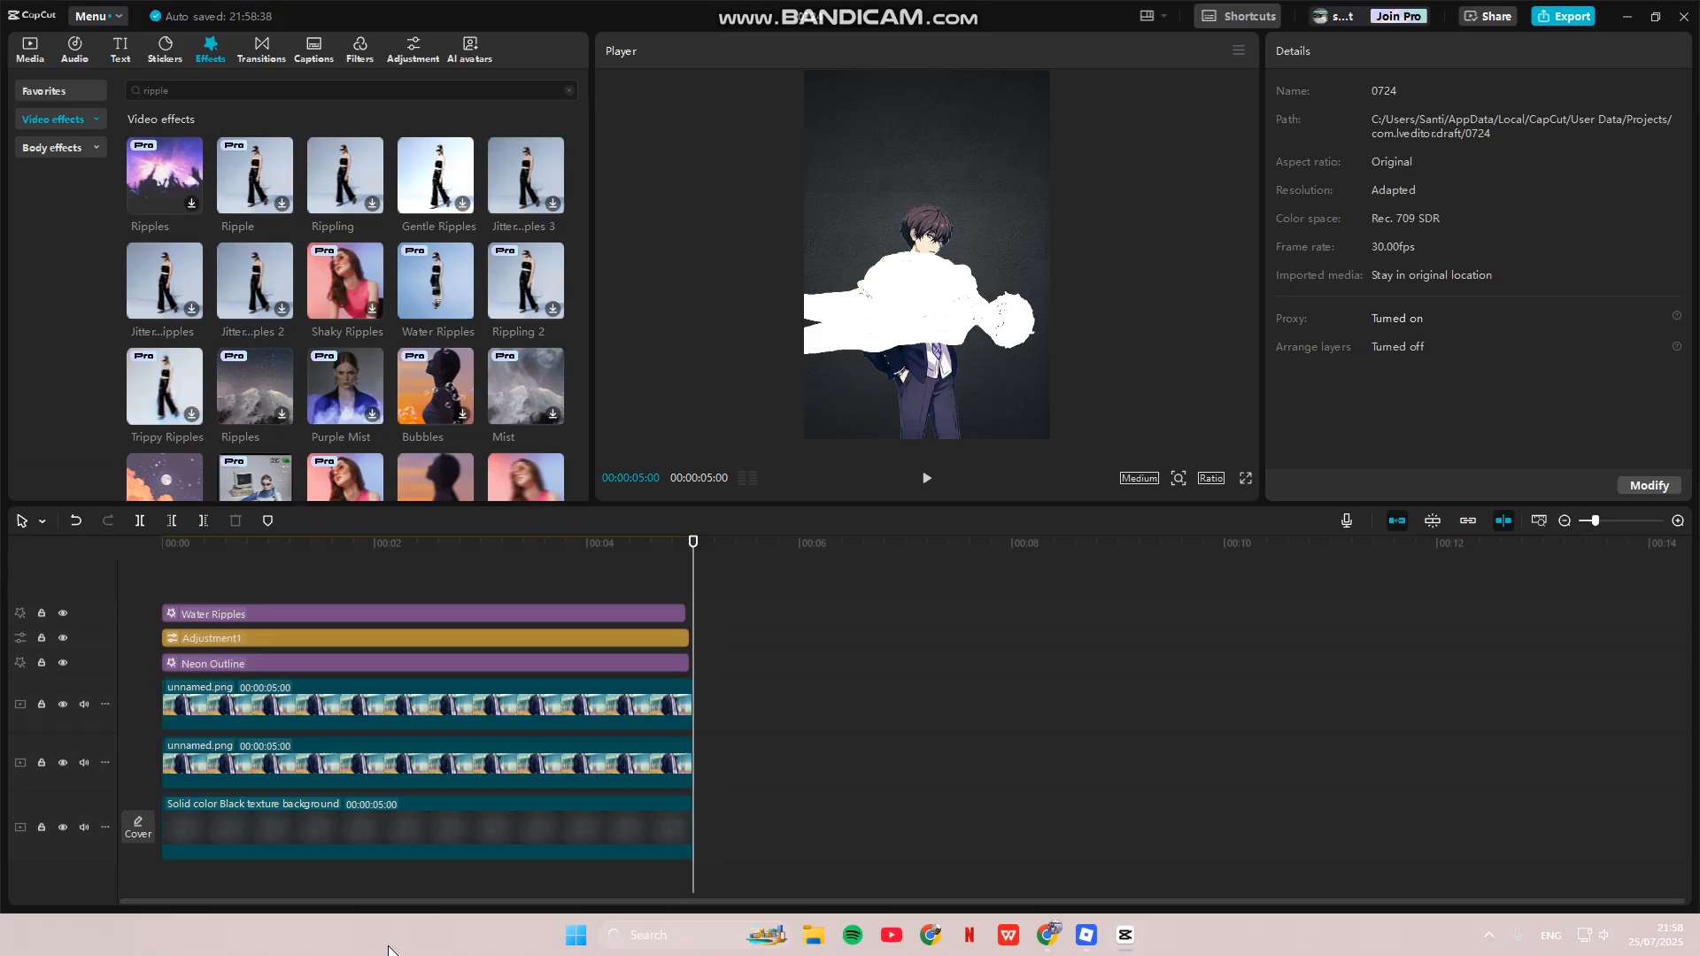
{"action": "key", "text": "ctrl+z"}
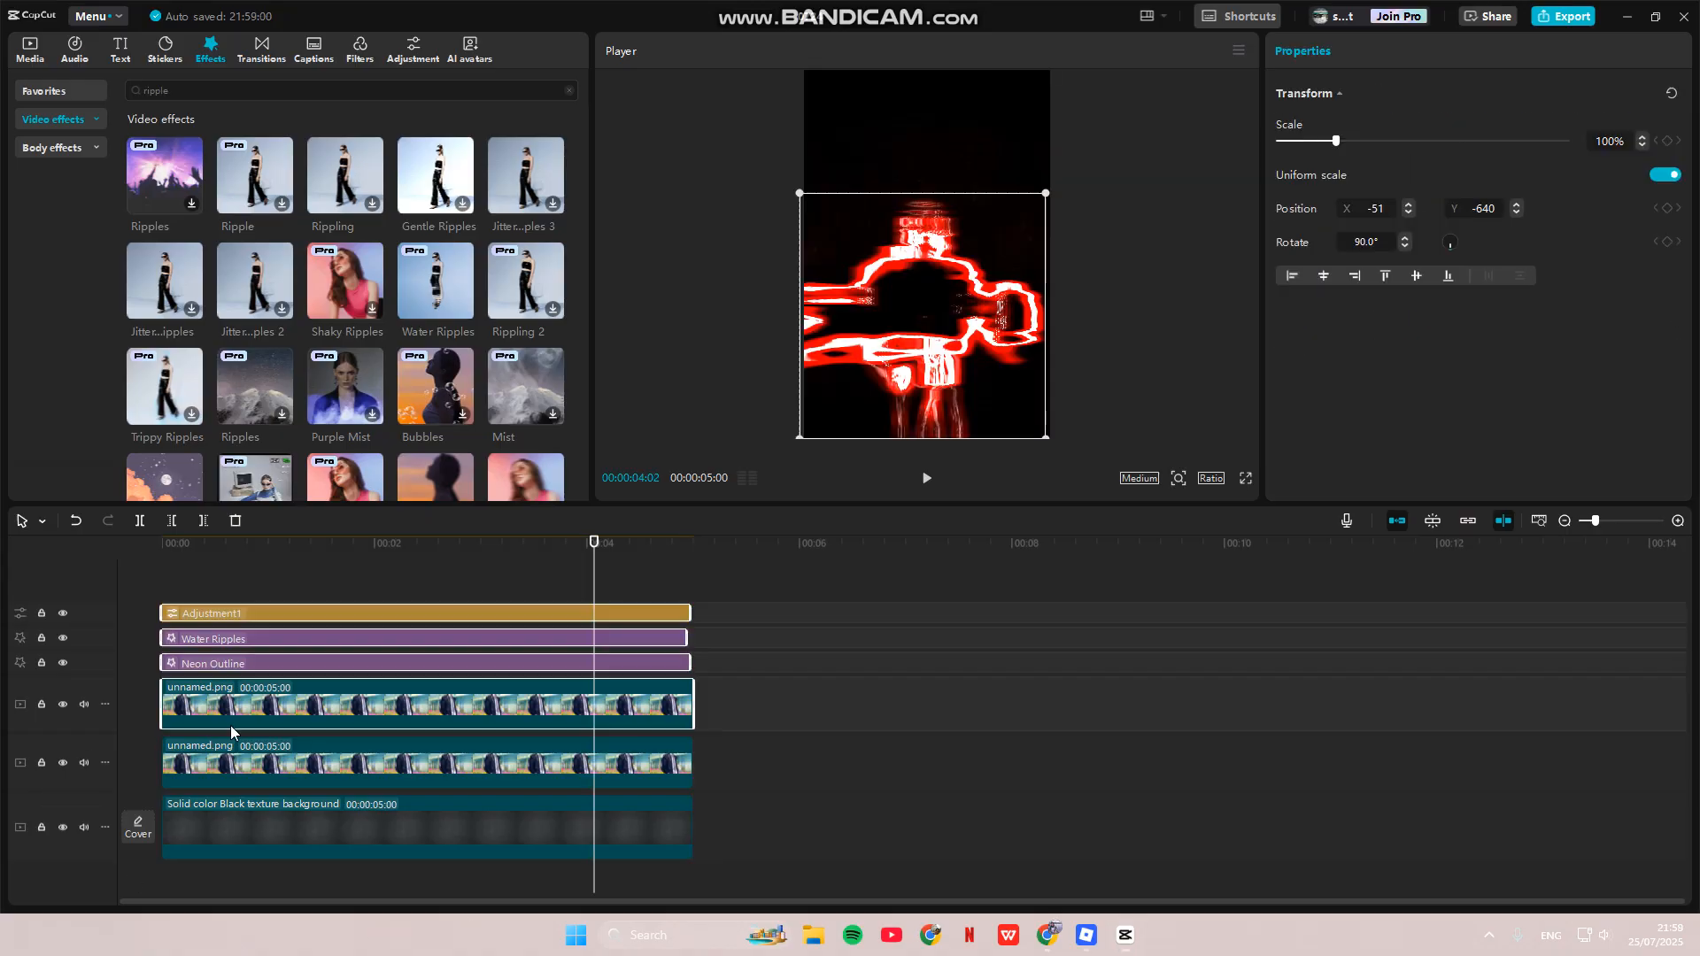
{"action": "right_click", "coordinate": [261, 706]}
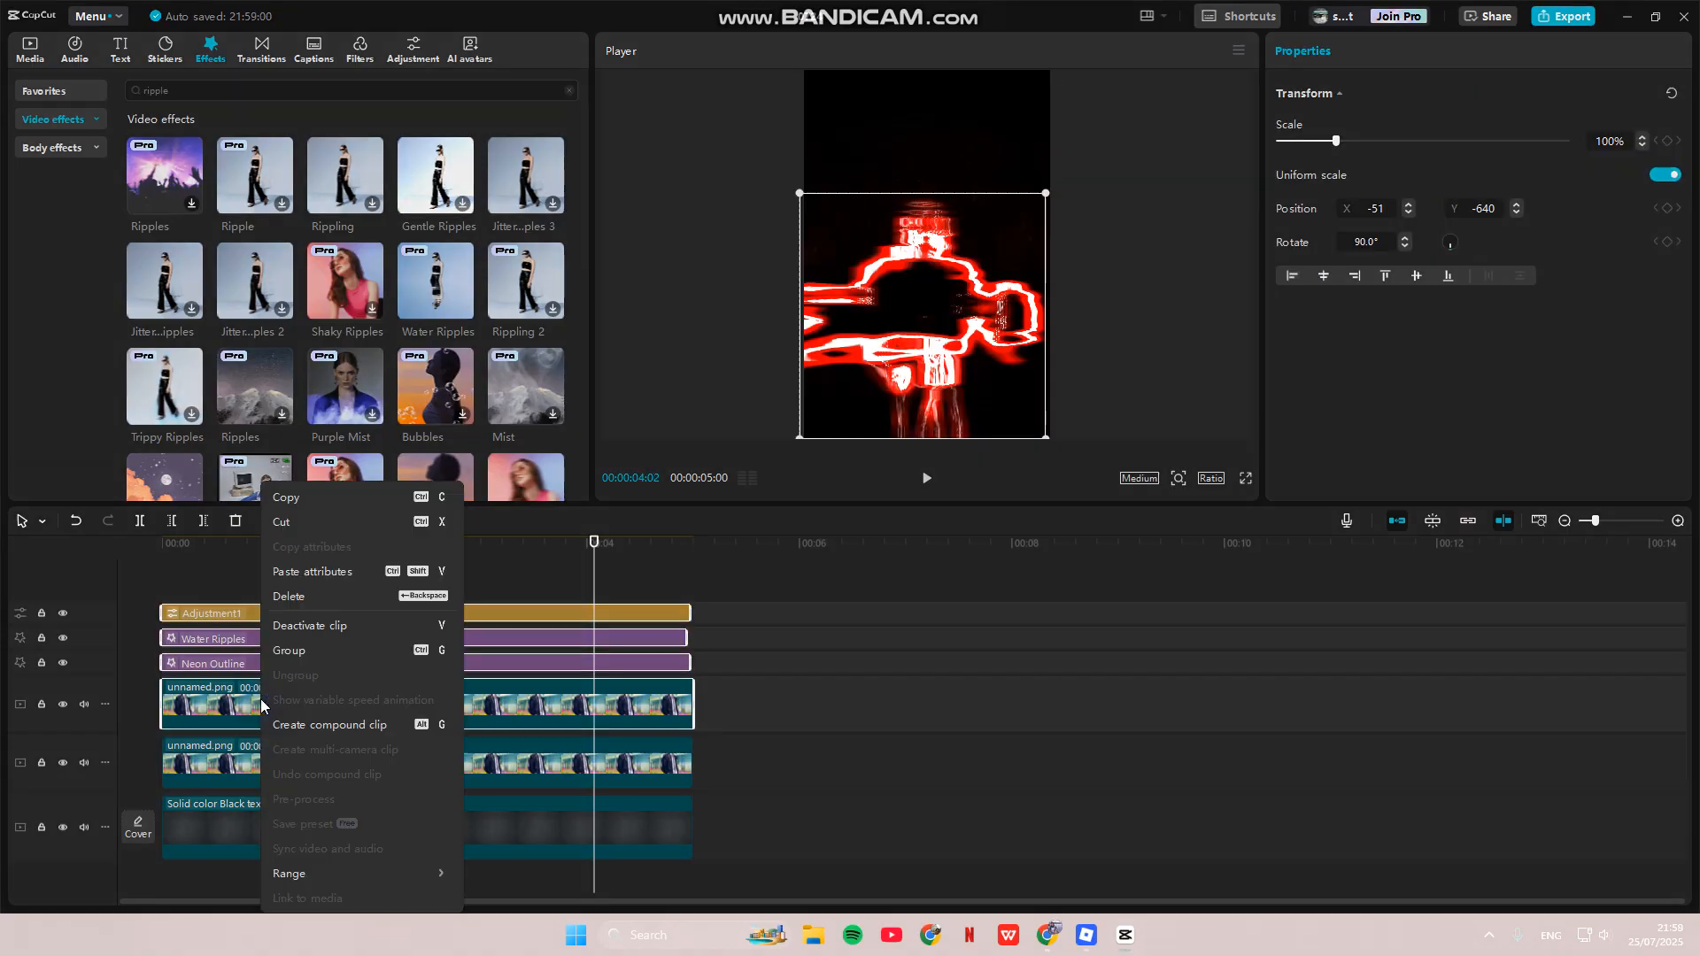
{"action": "left_click", "coordinate": [366, 725]}
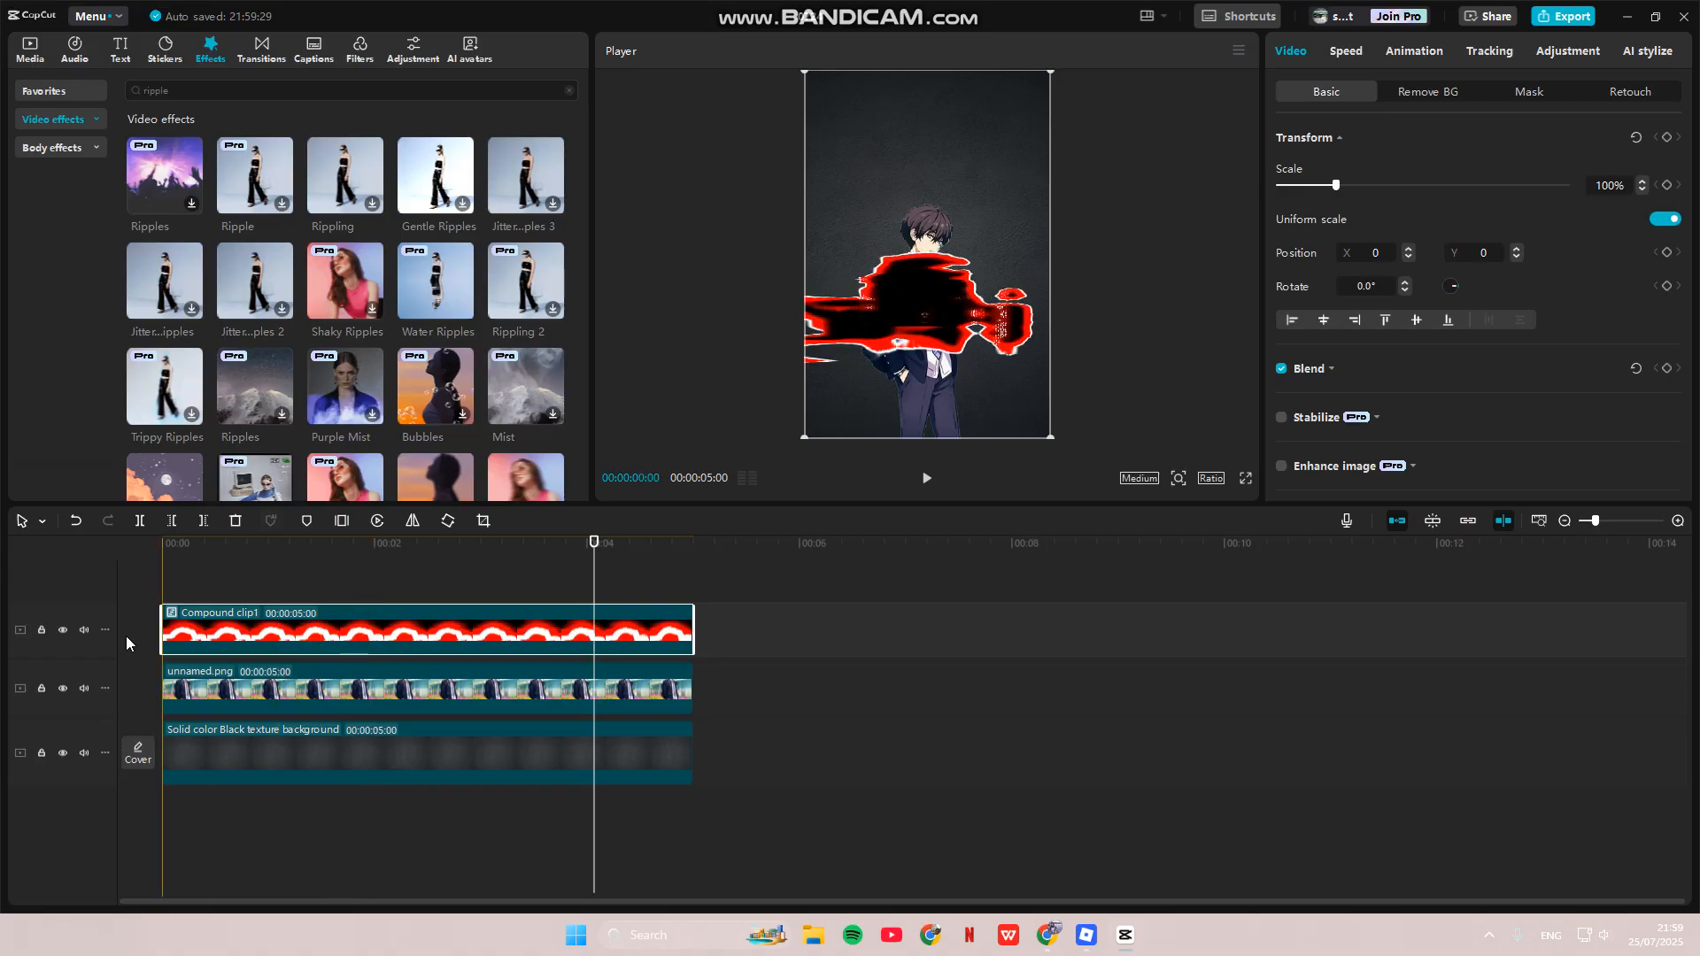
- Rotate Compound clip1 by -90° and move it beneath the unnamed.png image track
{"action": "left_click_drag", "start_coordinate": [594, 543], "coordinate": [548, 543]}
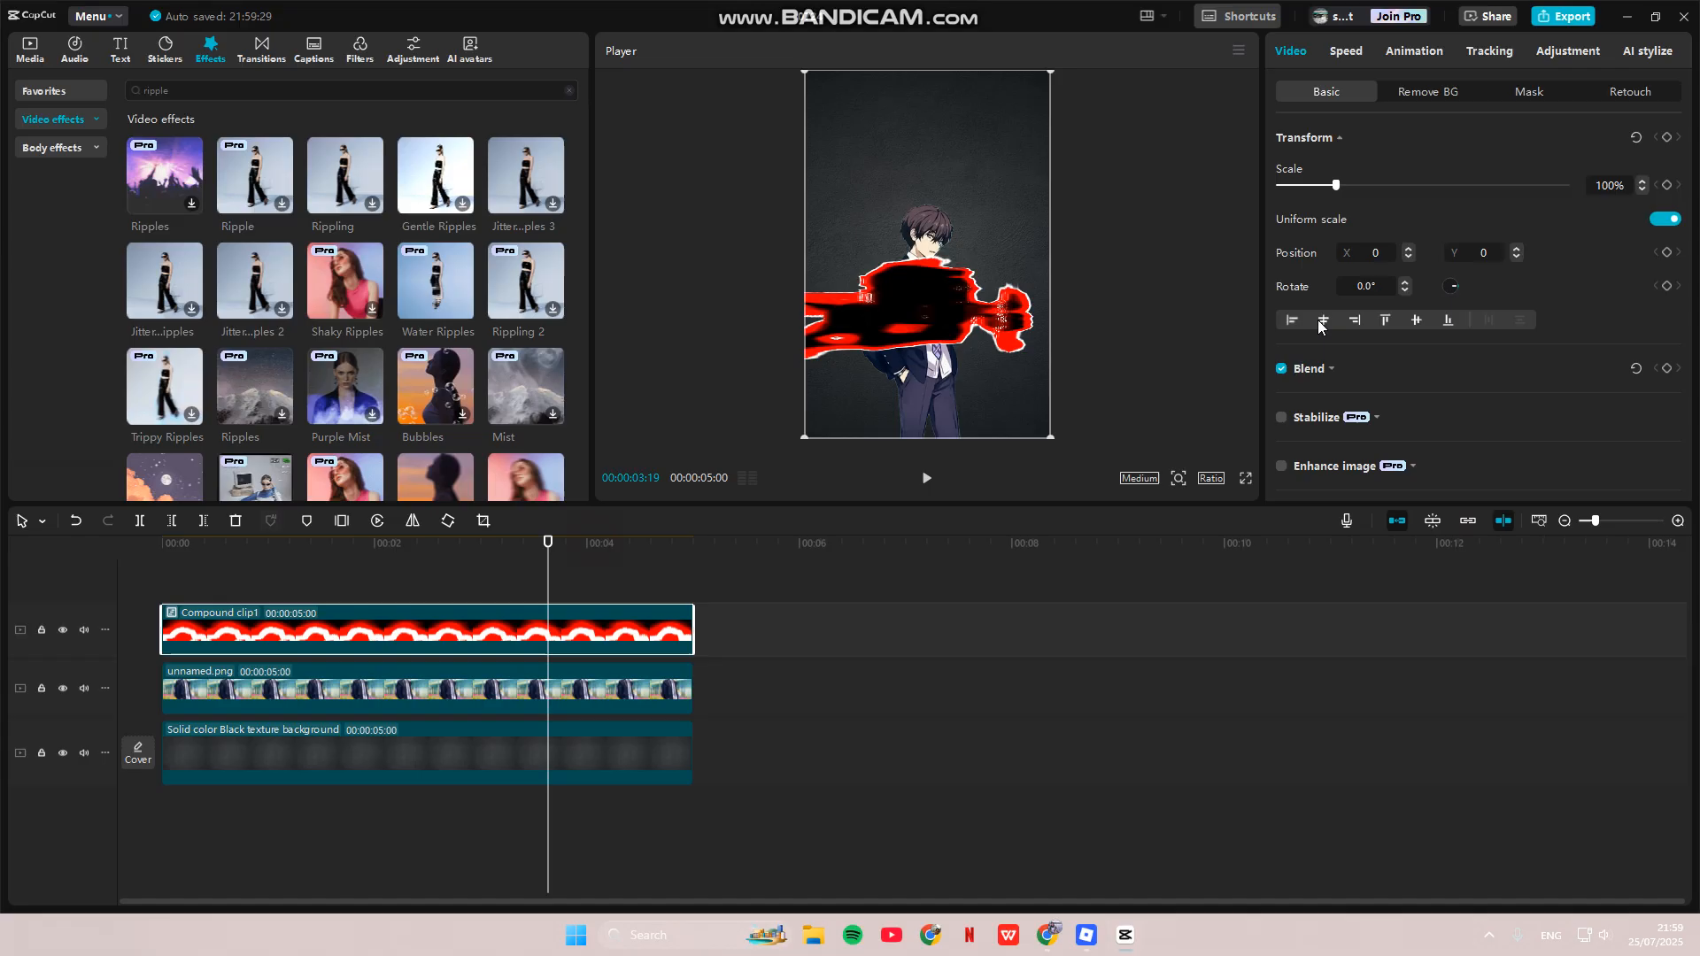
{"action": "left_click", "coordinate": [1367, 287]}
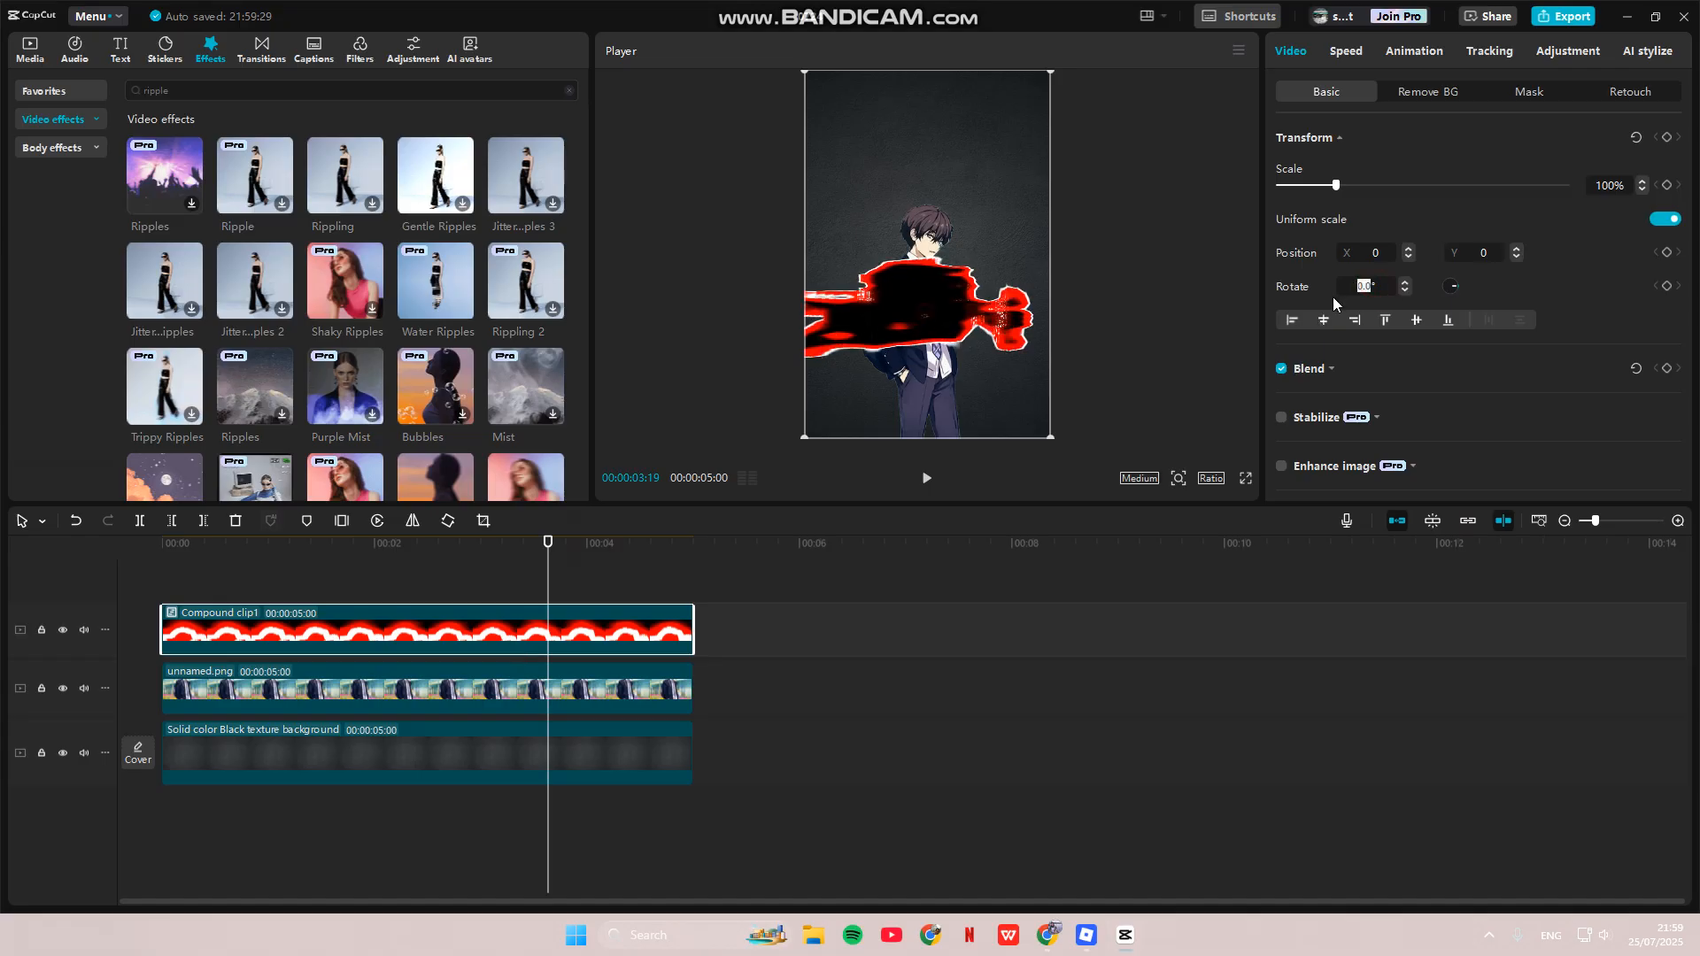
{"action": "type", "text": "-90"}
{"action": "key", "text": "Return"}
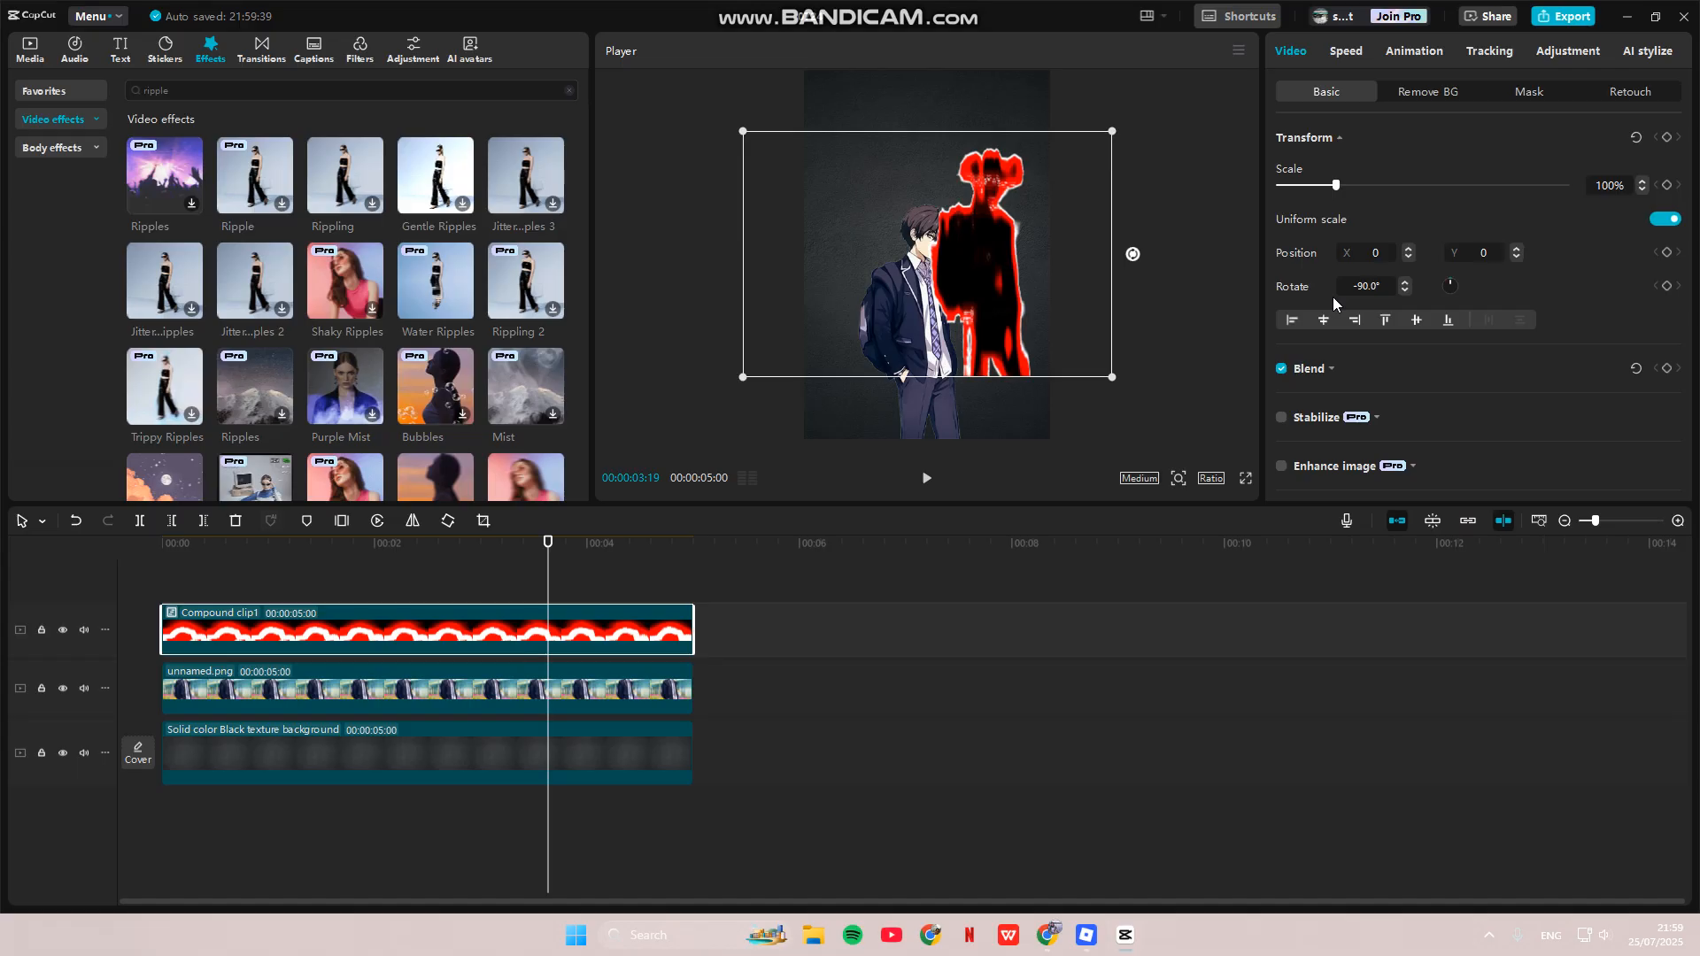
{"action": "left_click", "coordinate": [1168, 347]}
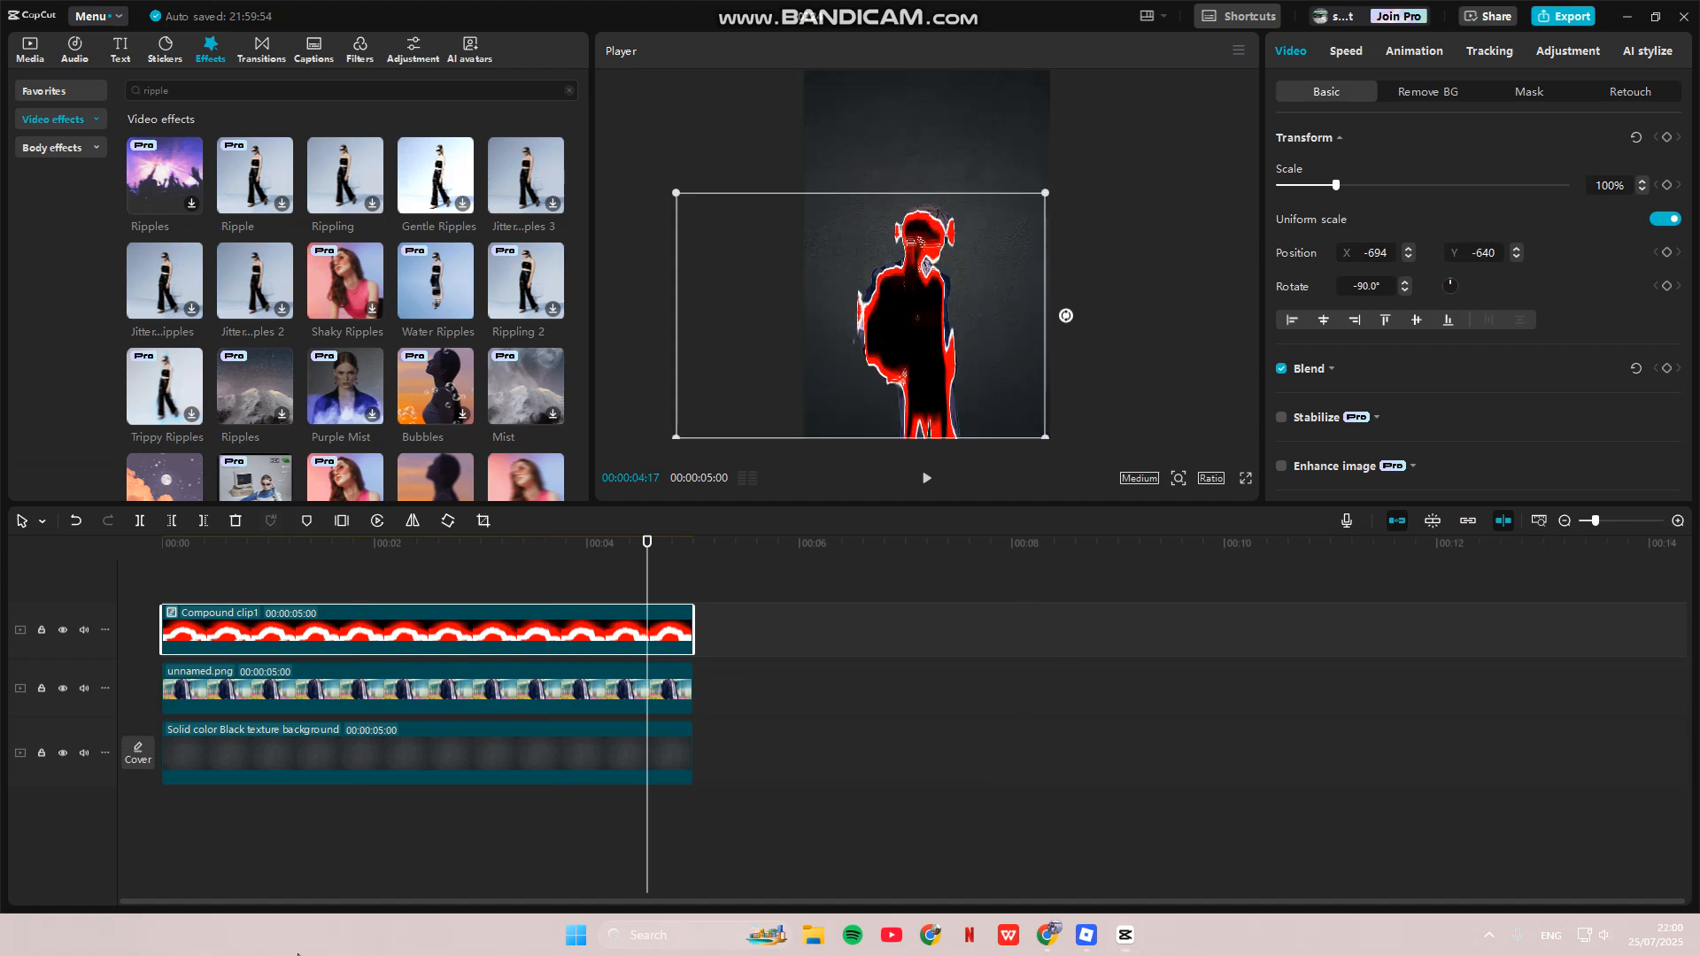
{"action": "left_click_drag", "start_coordinate": [298, 634], "coordinate": [310, 735]}
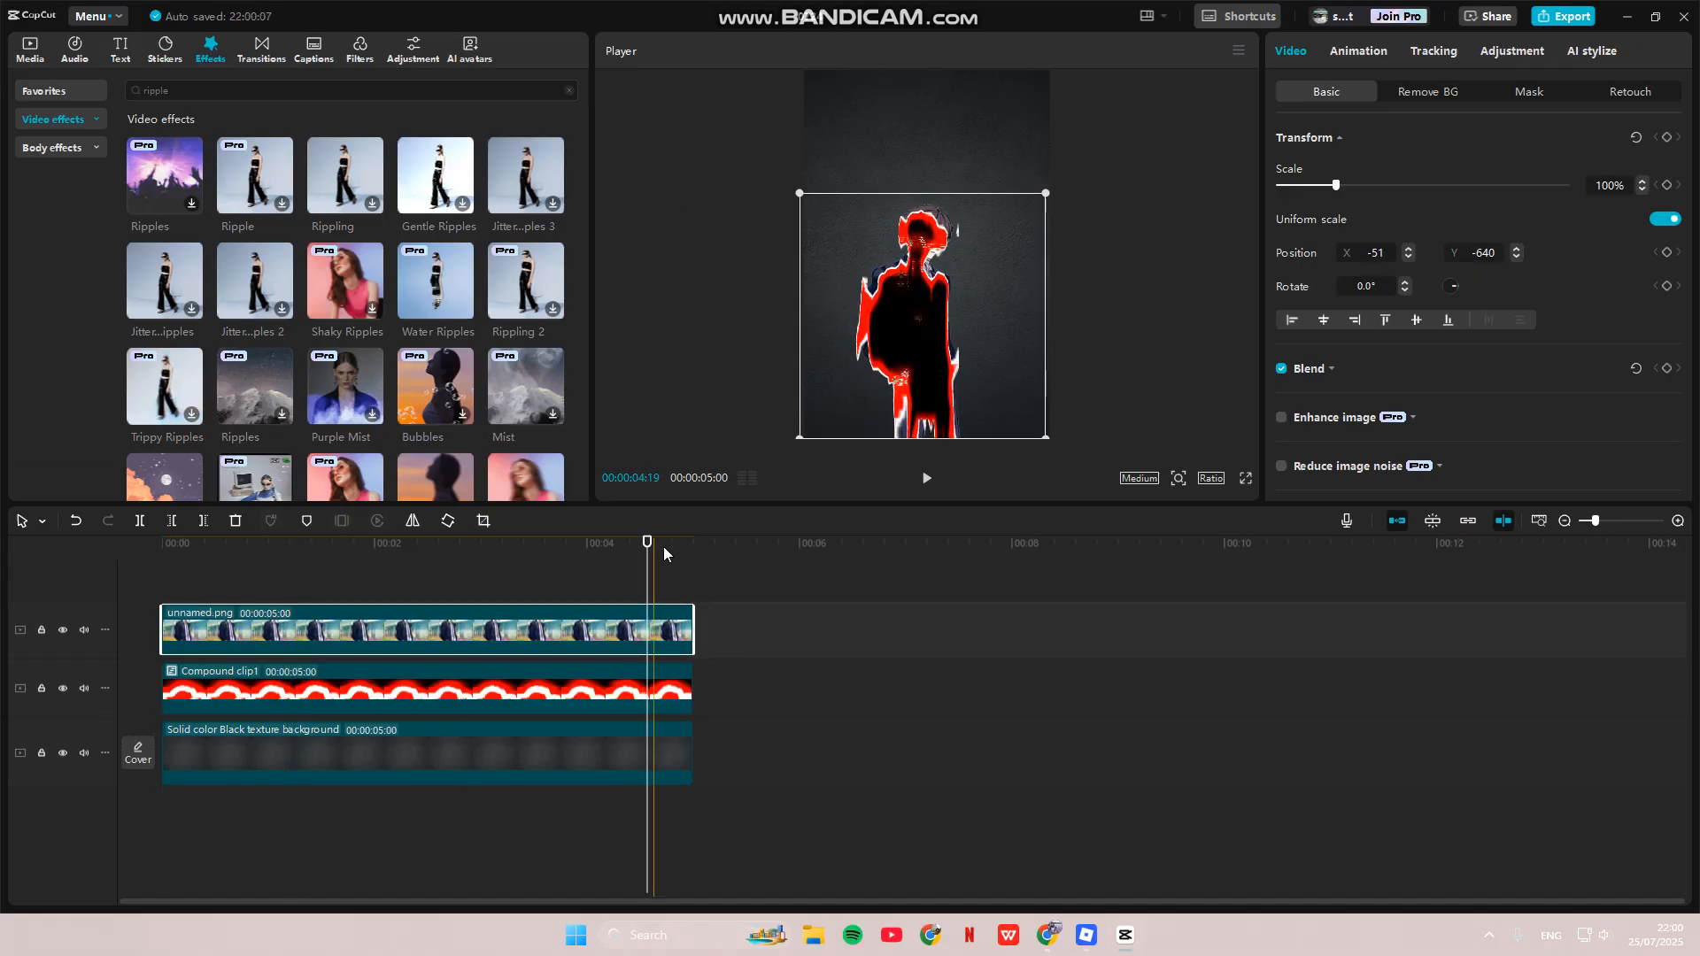
{"action": "key", "text": "Home"}
{"action": "left_click", "coordinate": [926, 479]}
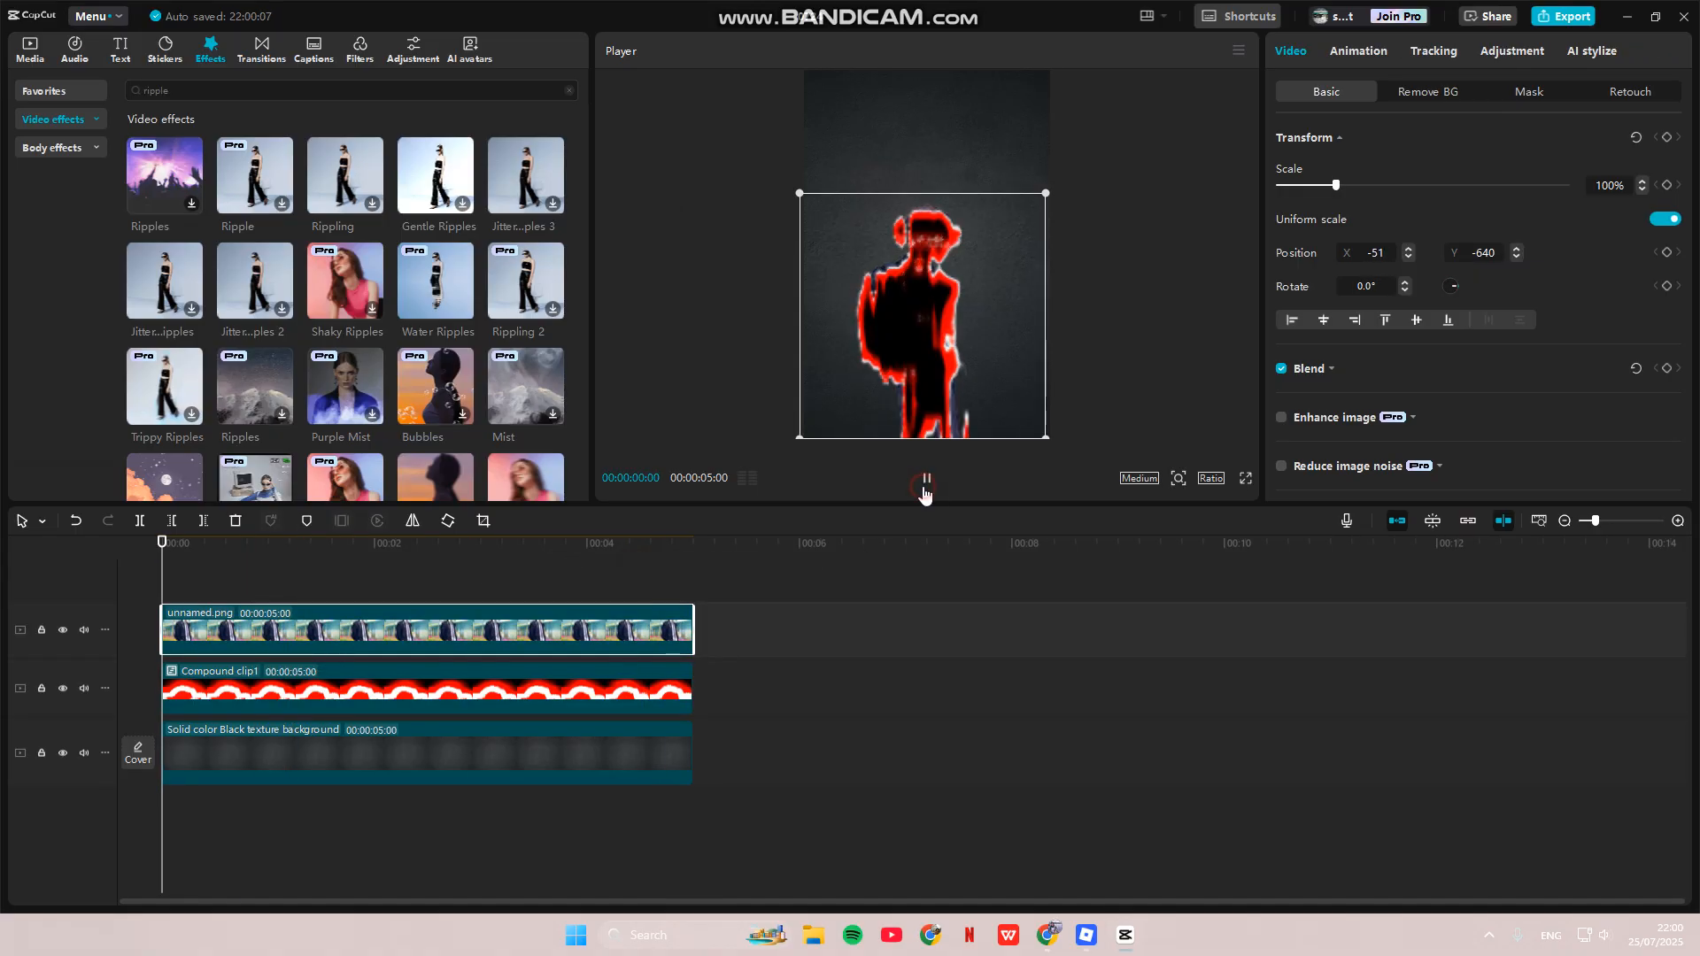
{"action": "left_click", "coordinate": [926, 482]}
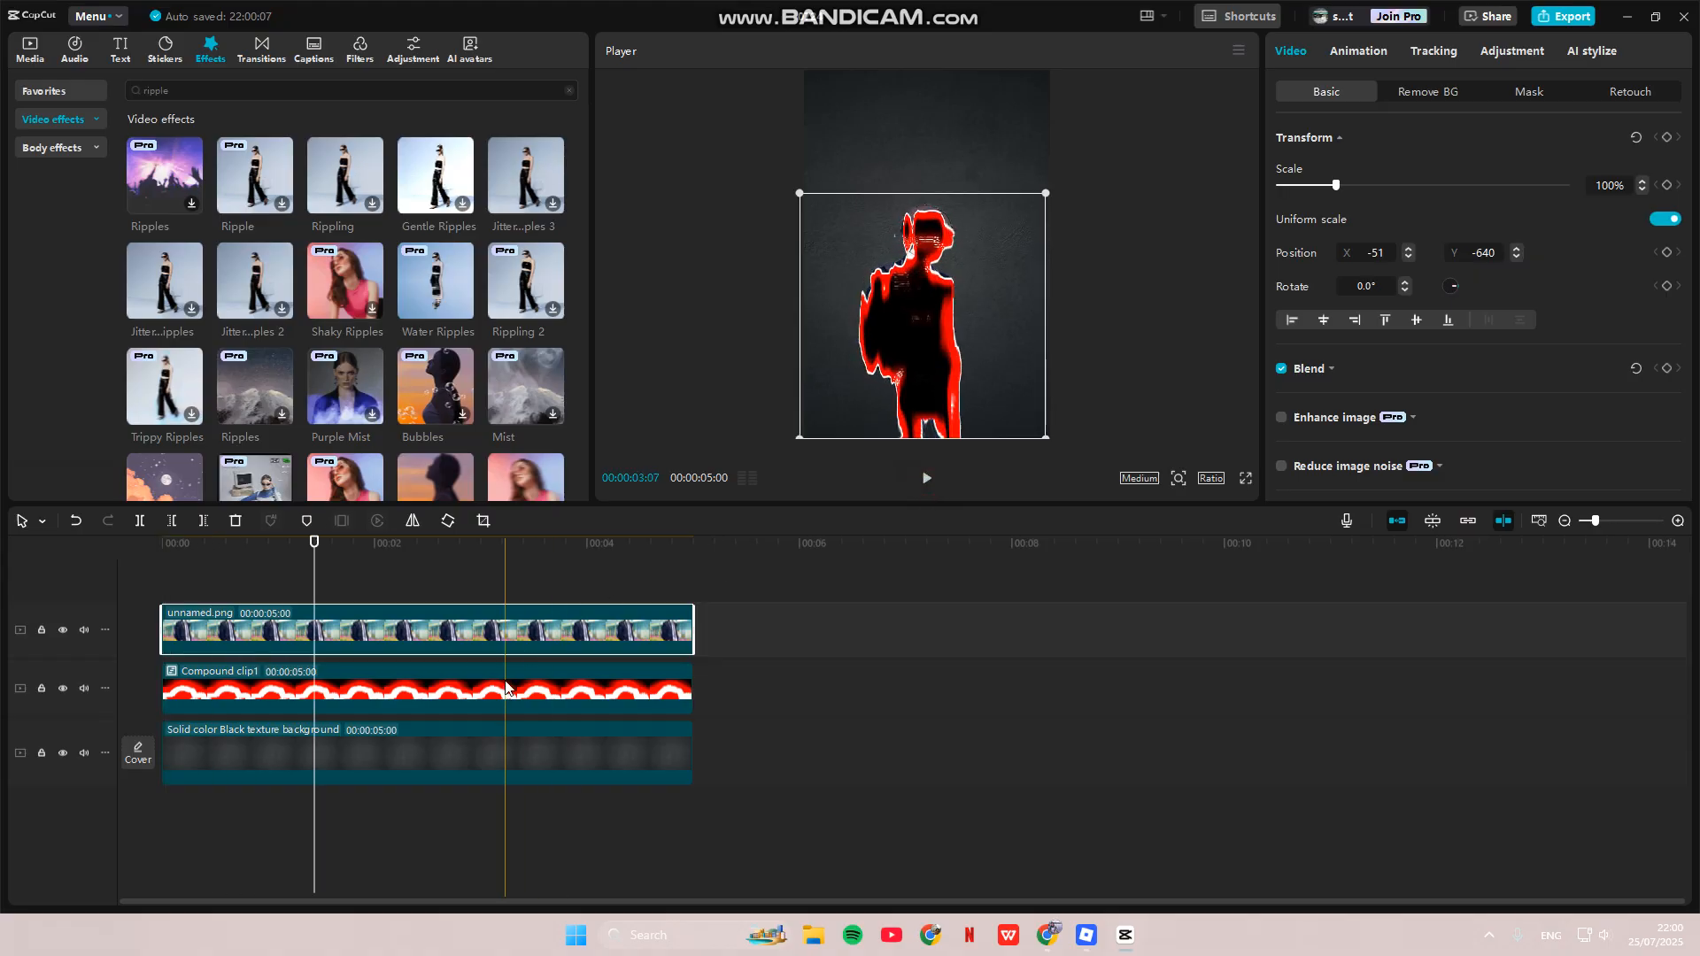
{"action": "key", "text": "Left"}
{"action": "key", "text": "Left"}
{"action": "key", "text": "Left"}
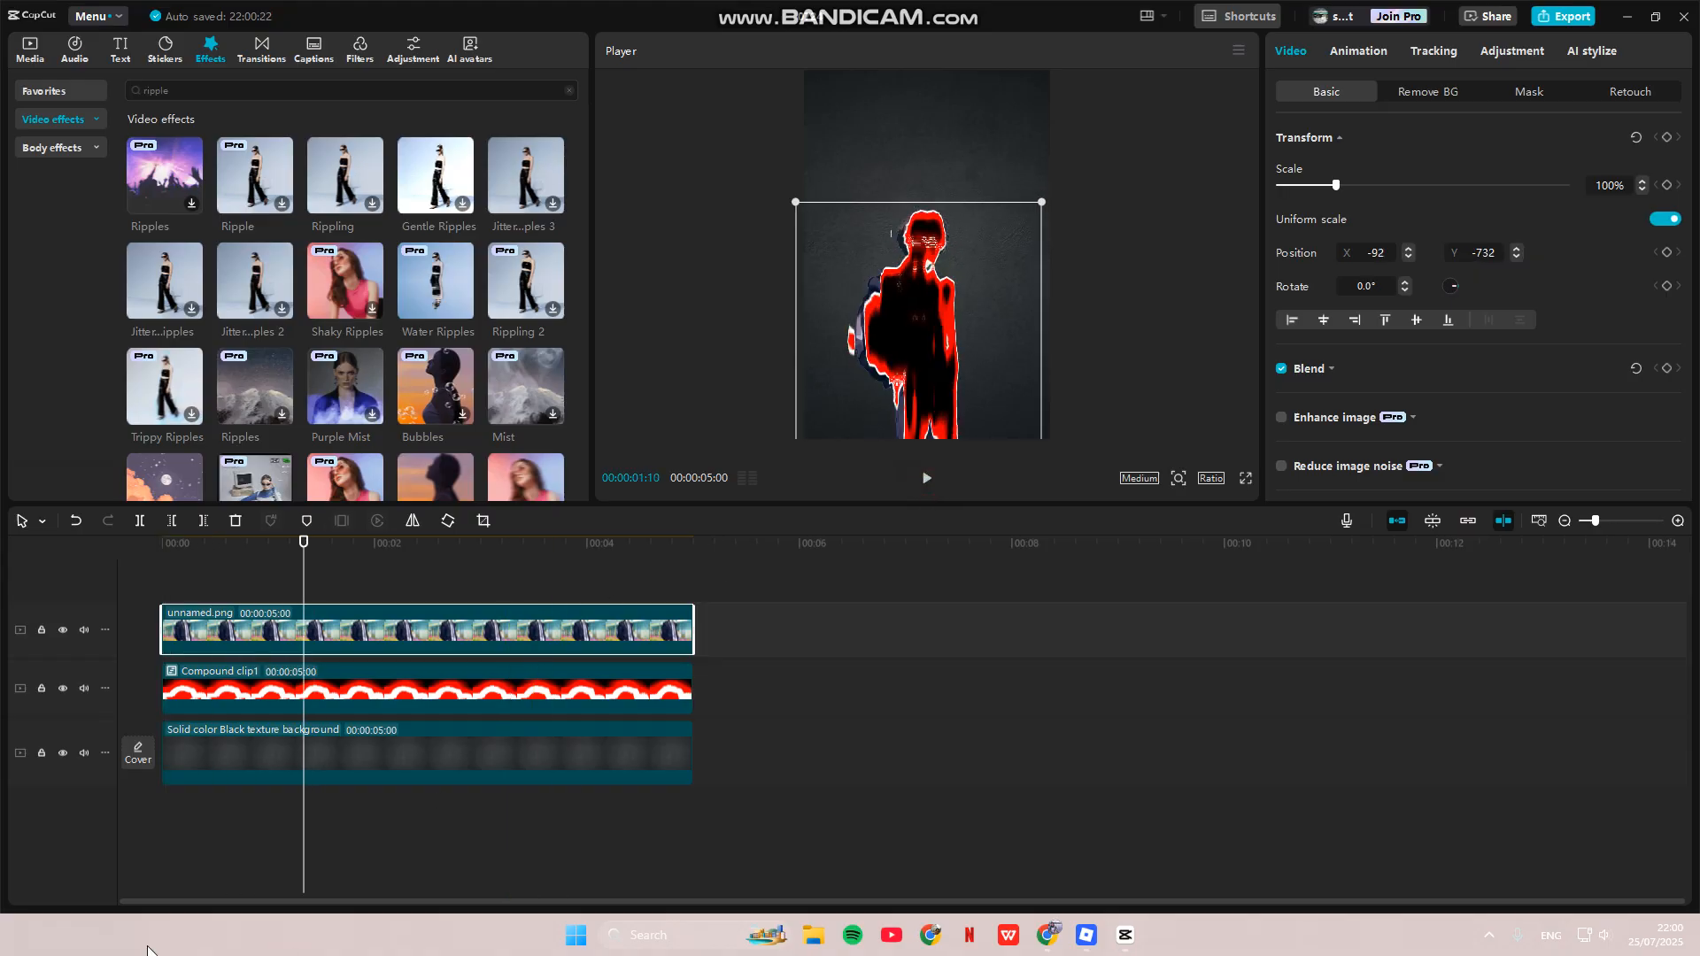